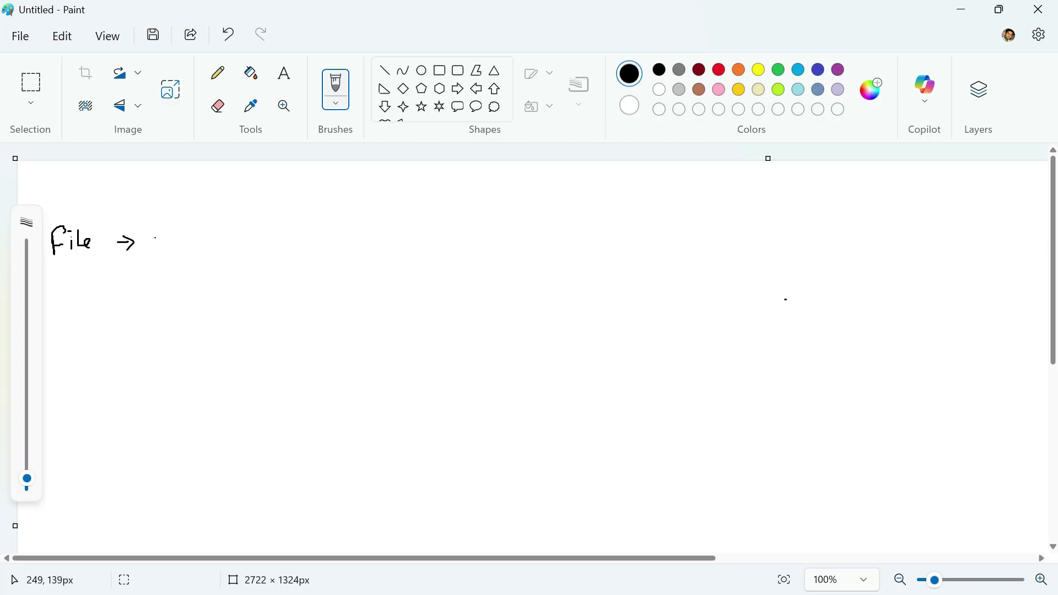
Handwrite "Staging Table" after the arrow that follows "File" on the Paint canvas.
drag(163, 235, 153, 249)
drag(171, 234, 176, 237)
mouse_move(187, 239)
mouse_down()
mouse_move(210, 242)
mouse_move(201, 257)
mouse_up()
mouse_move(219, 249)
mouse_down()
mouse_move(221, 237)
mouse_move(241, 242)
mouse_move(235, 265)
mouse_up()
mouse_move(303, 234)
mouse_down()
mouse_move(314, 233)
mouse_move(309, 252)
mouse_up()
drag(325, 240, 350, 246)
drag(350, 243, 361, 238)
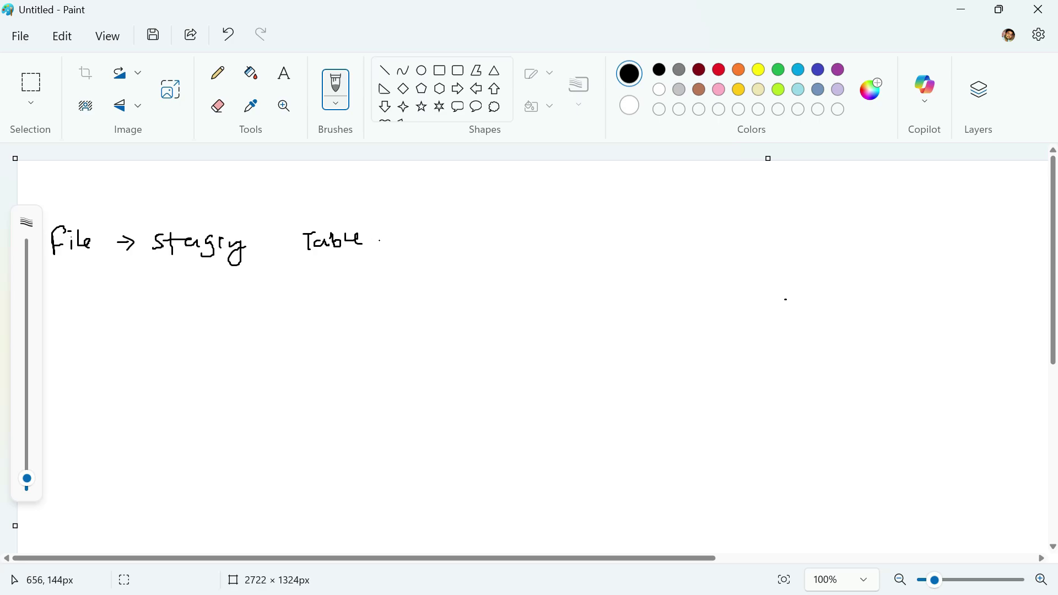
Draw a long arrow from "Staging Table" and handwrite "Target Table" at its end.
mouse_move(380, 243)
mouse_down()
mouse_move(617, 250)
mouse_move(609, 259)
mouse_move(670, 242)
mouse_up()
mouse_move(660, 242)
mouse_down()
mouse_move(661, 257)
mouse_move(722, 253)
mouse_up()
mouse_move(727, 243)
mouse_down()
mouse_move(727, 258)
mouse_move(747, 247)
mouse_up()
drag(756, 238, 766, 237)
mouse_move(761, 238)
mouse_down()
mouse_move(761, 253)
mouse_move(801, 253)
mouse_up()
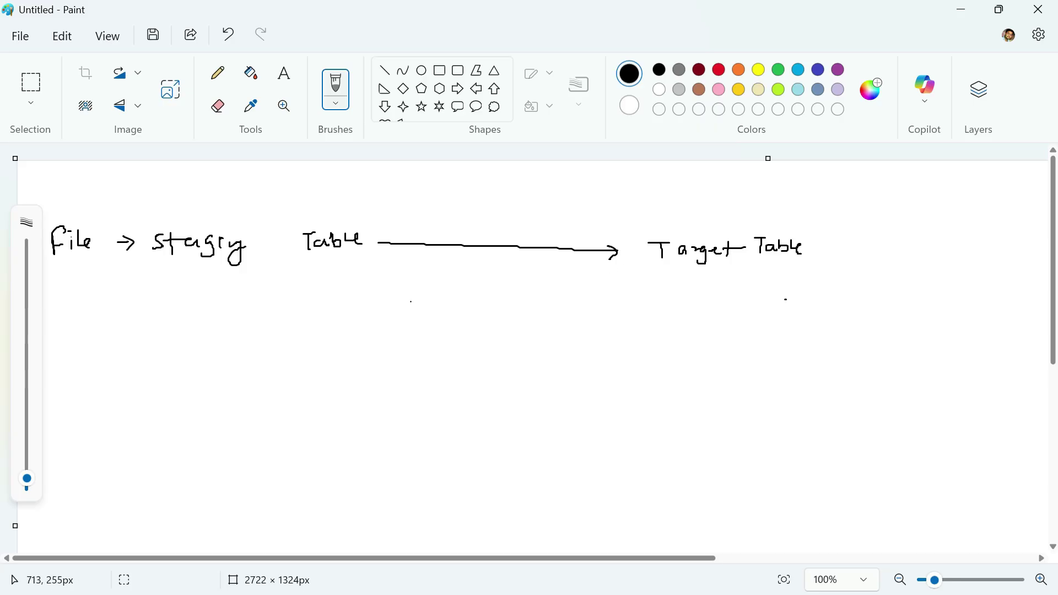
Handwrite "Transform map" beneath the arrow between the staging and target tables.
mouse_move(406, 305)
mouse_down()
mouse_move(419, 306)
mouse_move(416, 323)
mouse_up()
mouse_move(422, 315)
mouse_down()
mouse_move(485, 325)
mouse_move(500, 310)
mouse_move(527, 312)
mouse_up()
drag(550, 309, 588, 310)
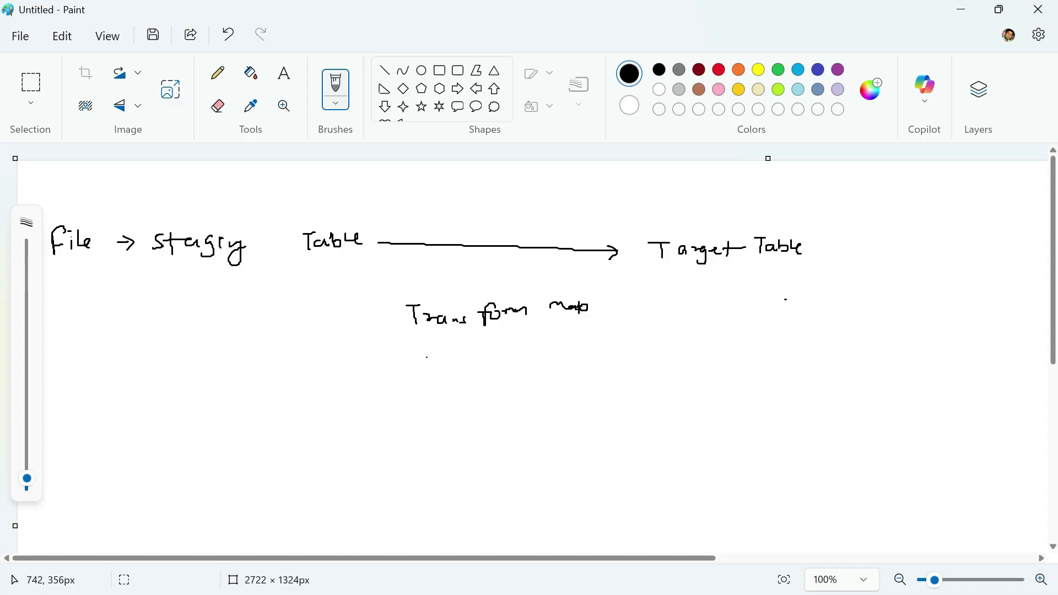
Handwrite "Transform Scripts" and a third entry starting with "C" below "Transform map".
drag(418, 358, 438, 359)
mouse_move(429, 359)
mouse_down()
mouse_move(429, 376)
mouse_move(462, 365)
mouse_move(489, 374)
mouse_up()
mouse_move(484, 365)
mouse_down()
mouse_move(510, 359)
mouse_move(561, 370)
mouse_up()
mouse_move(568, 368)
mouse_down()
mouse_move(581, 363)
mouse_move(586, 381)
mouse_up()
drag(586, 366, 601, 377)
drag(598, 369, 612, 372)
drag(615, 368, 606, 378)
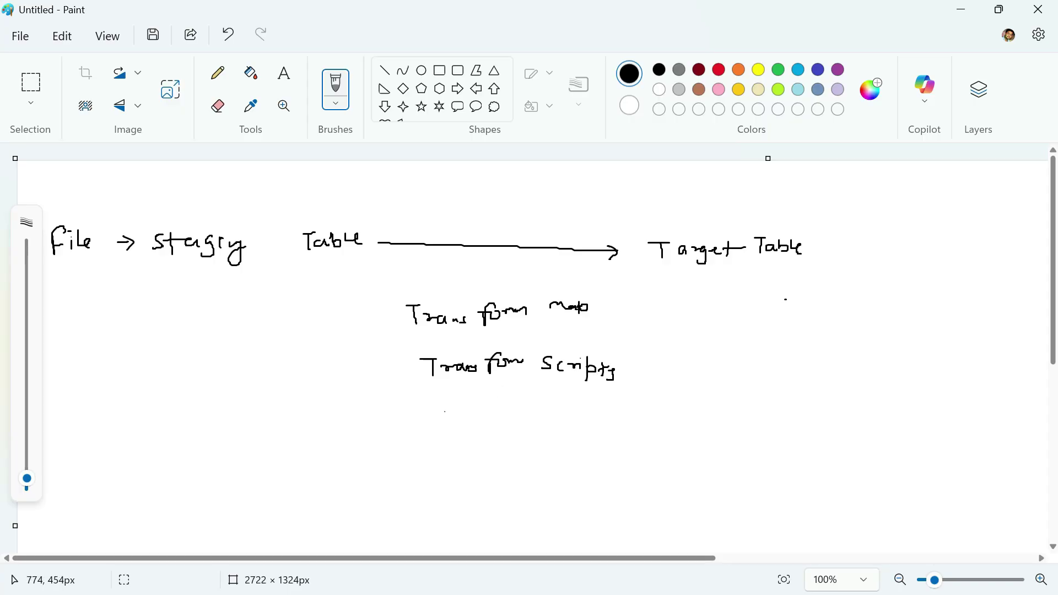
drag(444, 411, 452, 431)
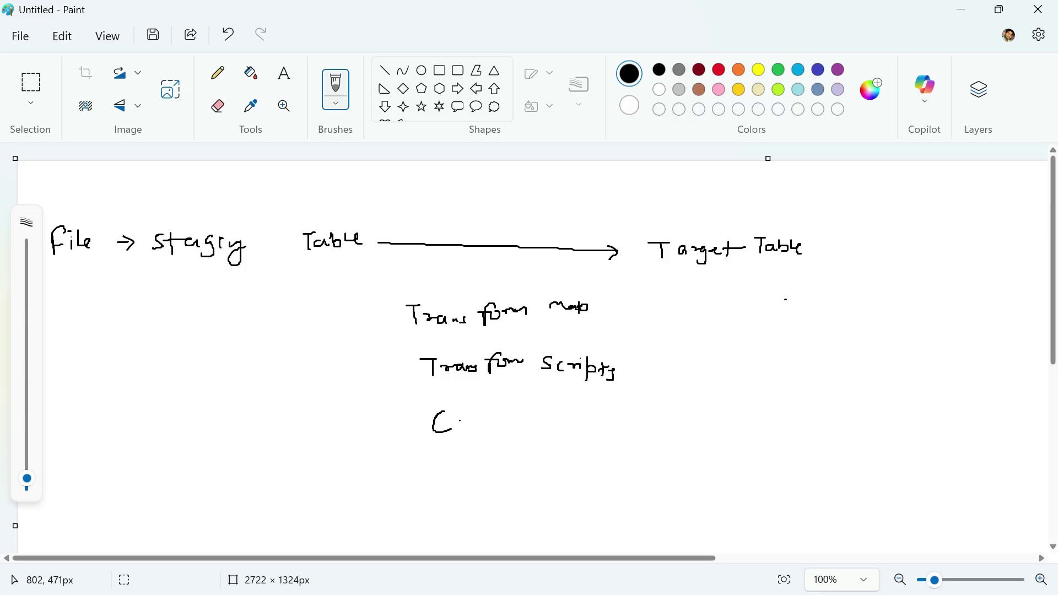
drag(460, 419, 590, 403)
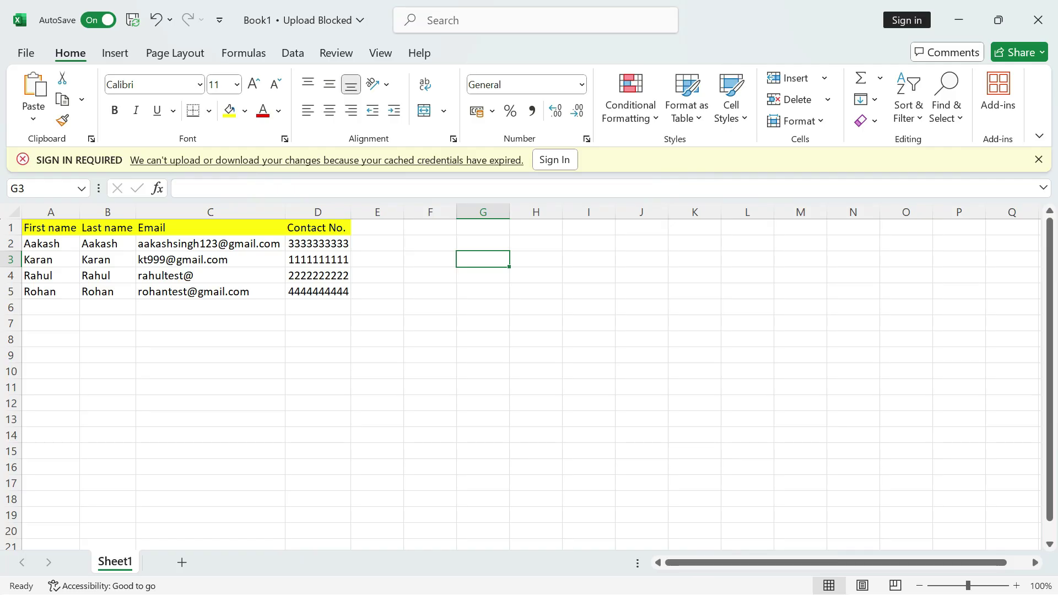
Switch to the Book1 workbook in Excel and examine its first name, last name, email and contact number columns.
drag(50, 228, 317, 292)
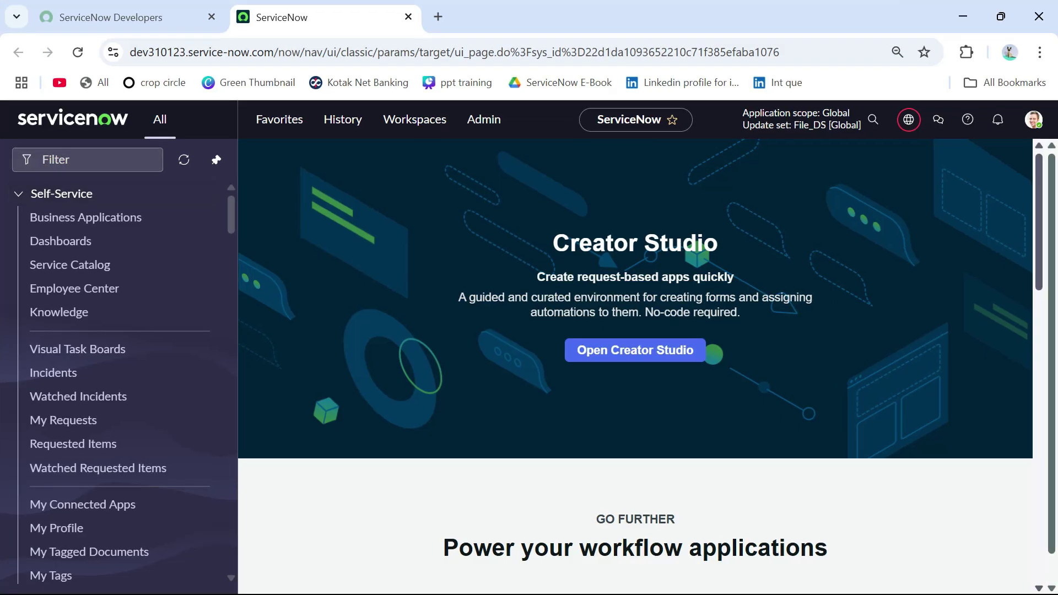
In ServiceNow, search the navigator for "Data source" and open the System Import Sets Data Sources list in a new tab.
click(87, 160)
text(Dat)
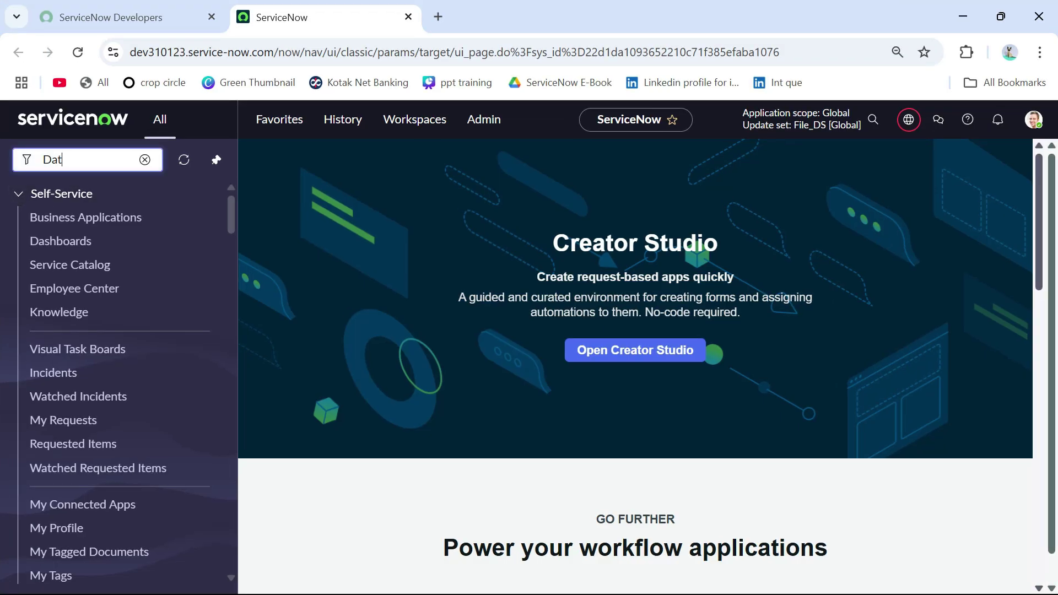
text(a source)
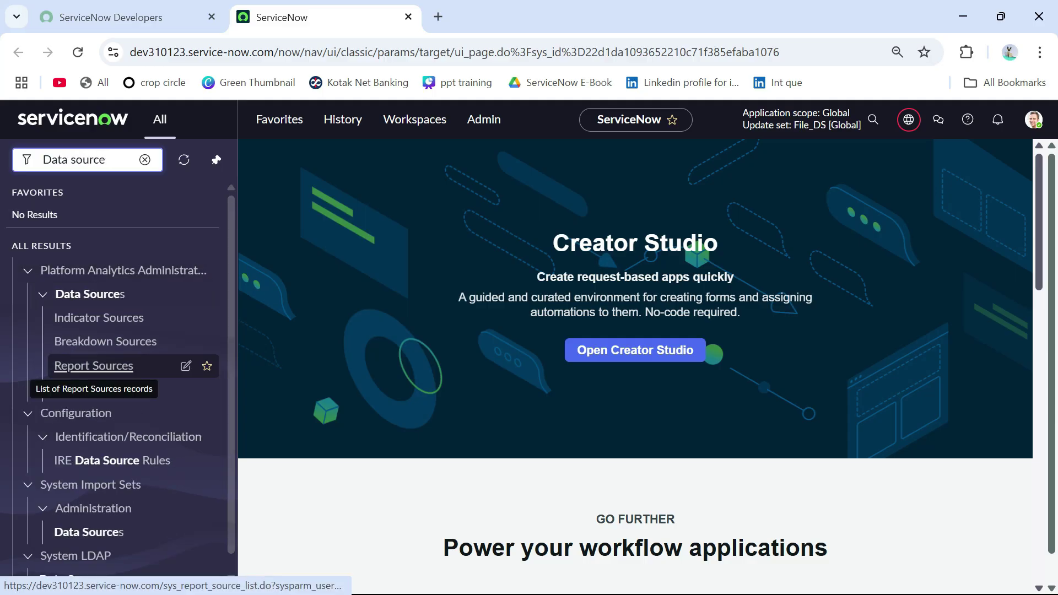
scroll(94, 369, down, 1)
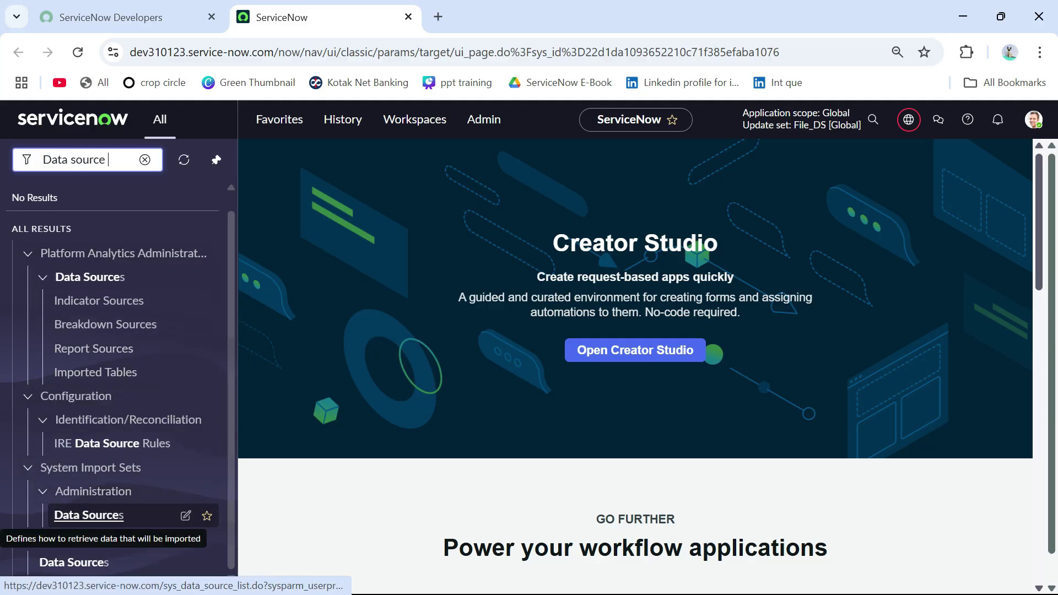
middle_click(89, 514)
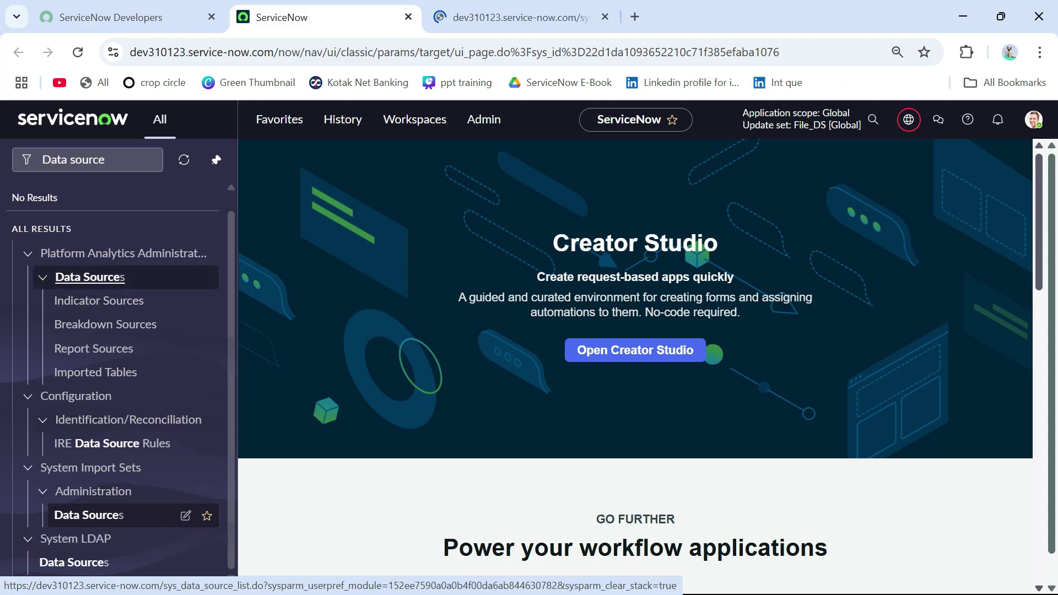
Look up the "Load Data" module in the navigator and clear the filter.
triple_click(99, 159)
key(BackSpace)
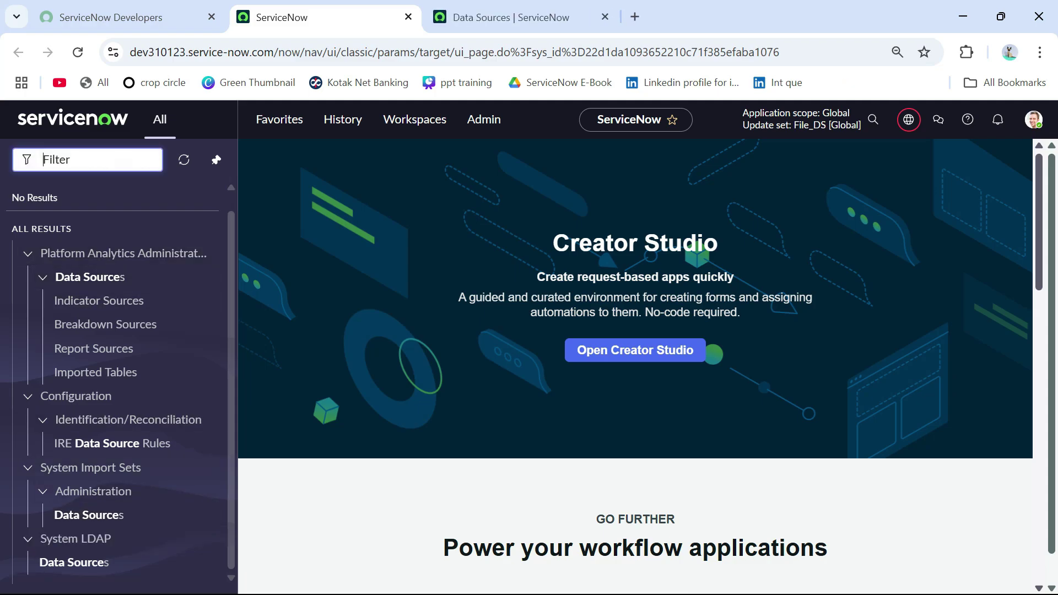
text(Load Data)
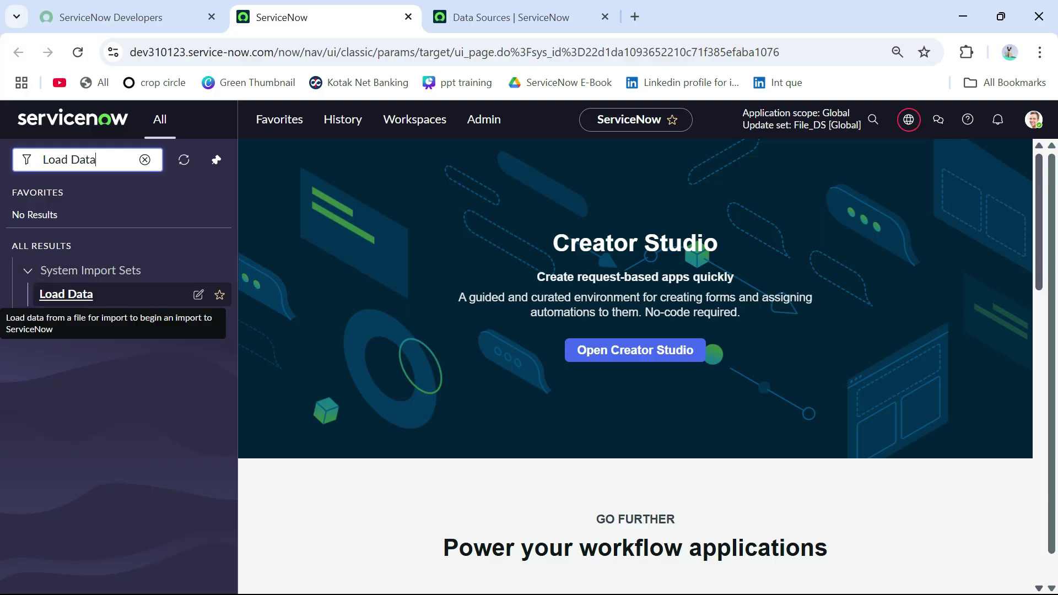
click(145, 160)
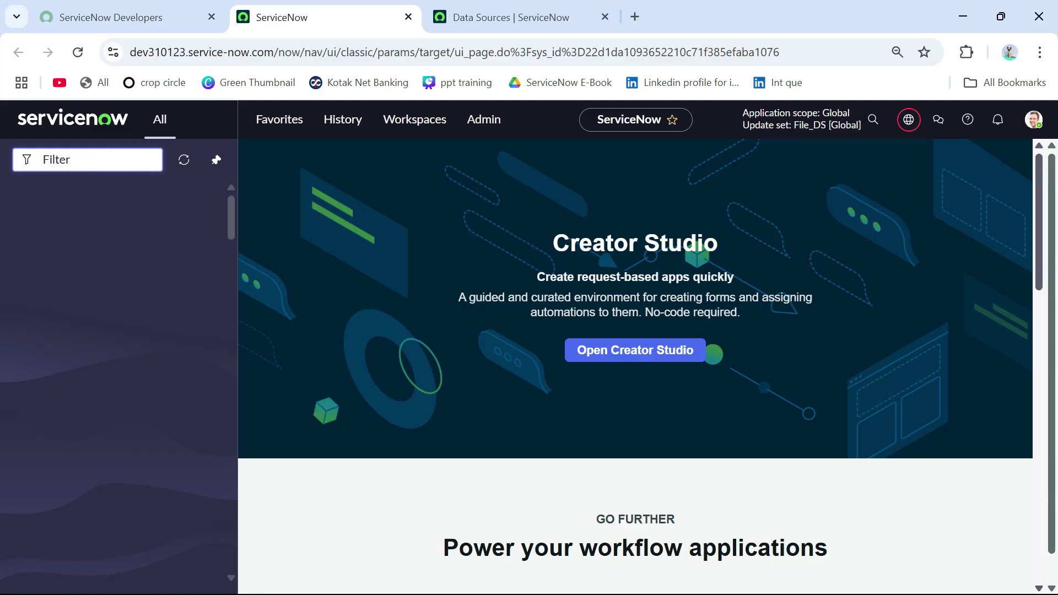
Start a new record from the Data Sources list and name it "User Data Demo".
key(ctrl+Tab)
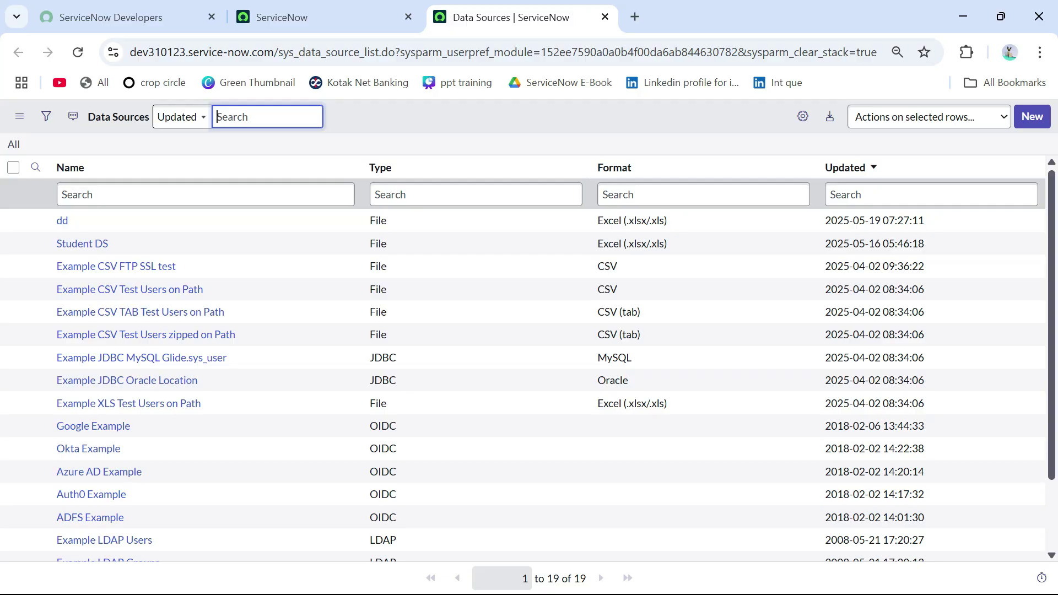
click(1032, 116)
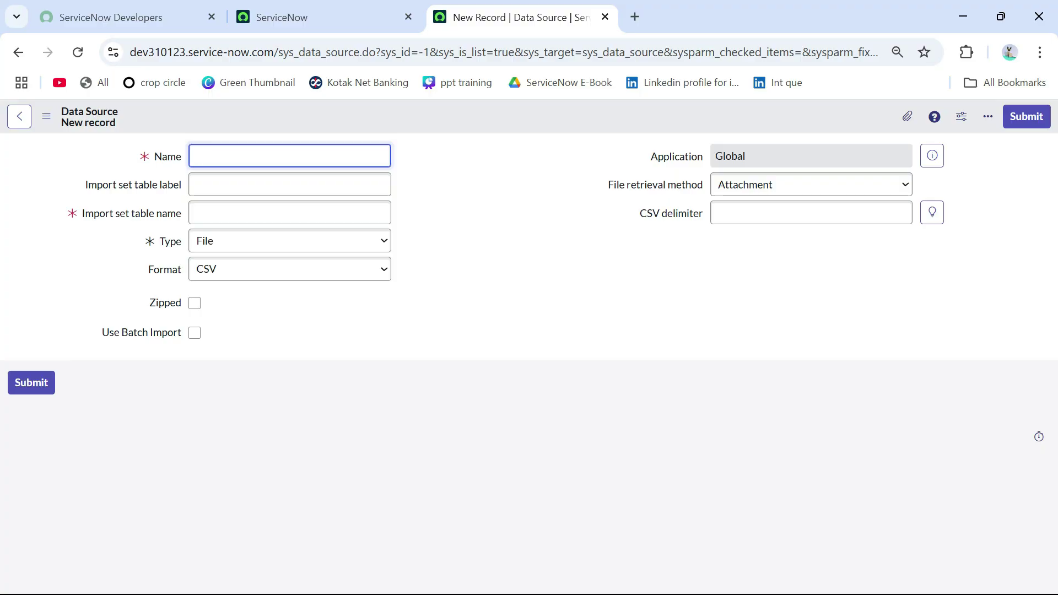
text(User Data)
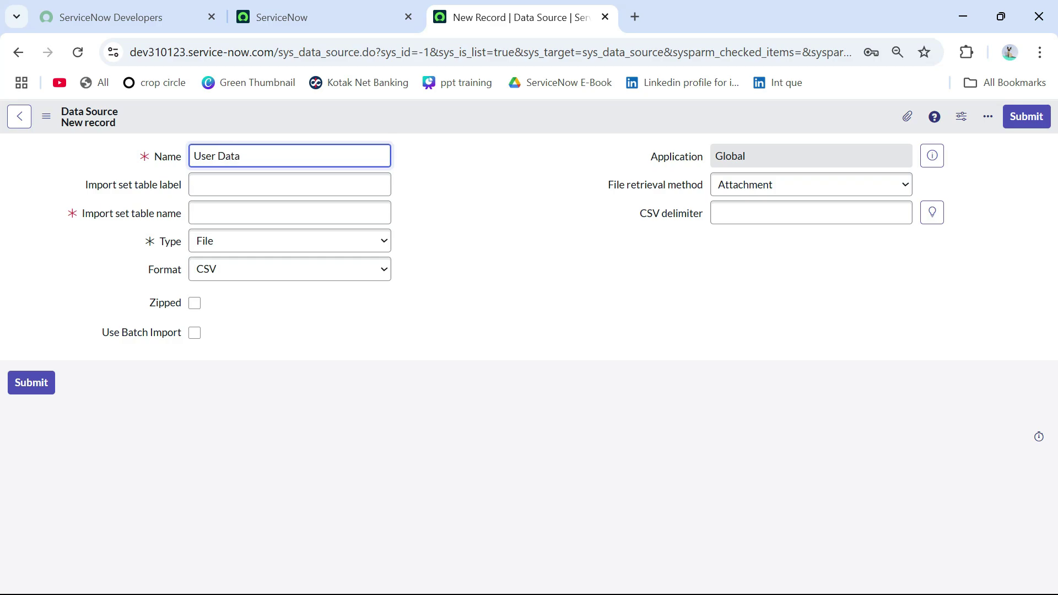
text( Demo)
key(Tab)
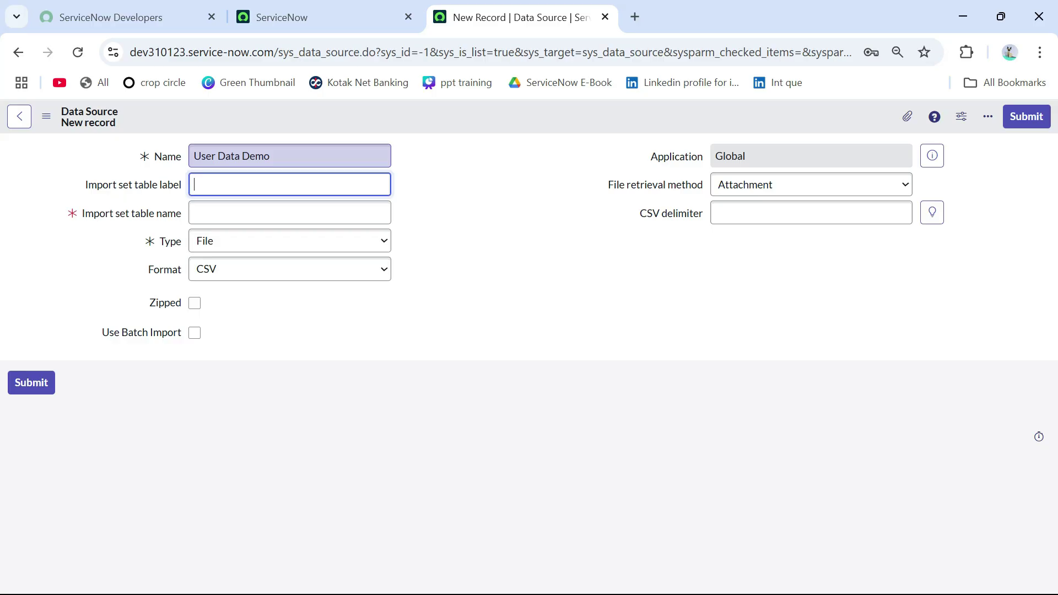
Set the data source's import set table label to "user staging" and its format to Excel (.xlsx/.xls).
text(user staging)
key(Tab)
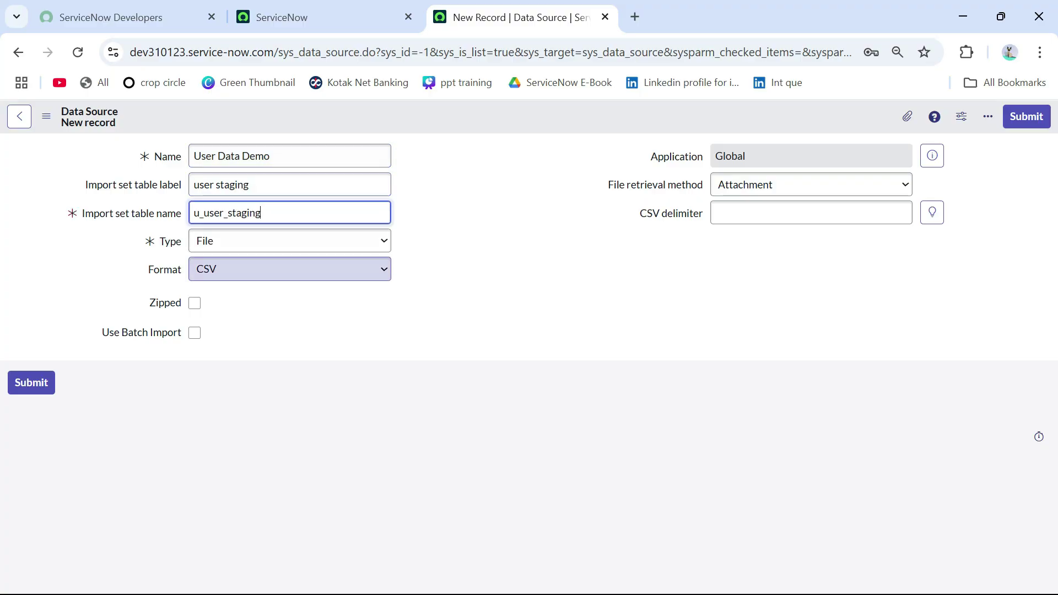
click(290, 268)
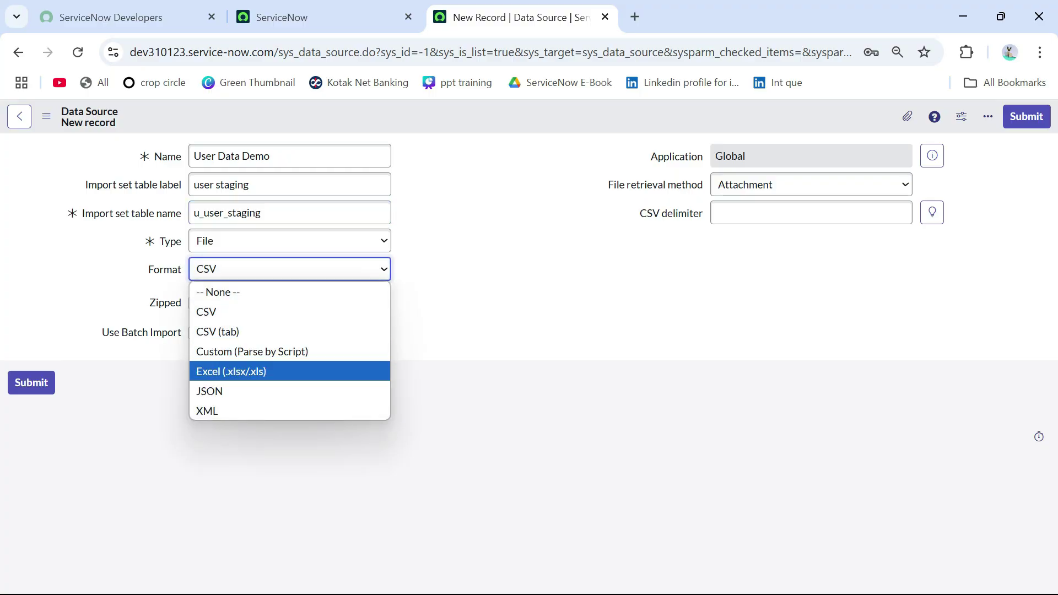
click(231, 371)
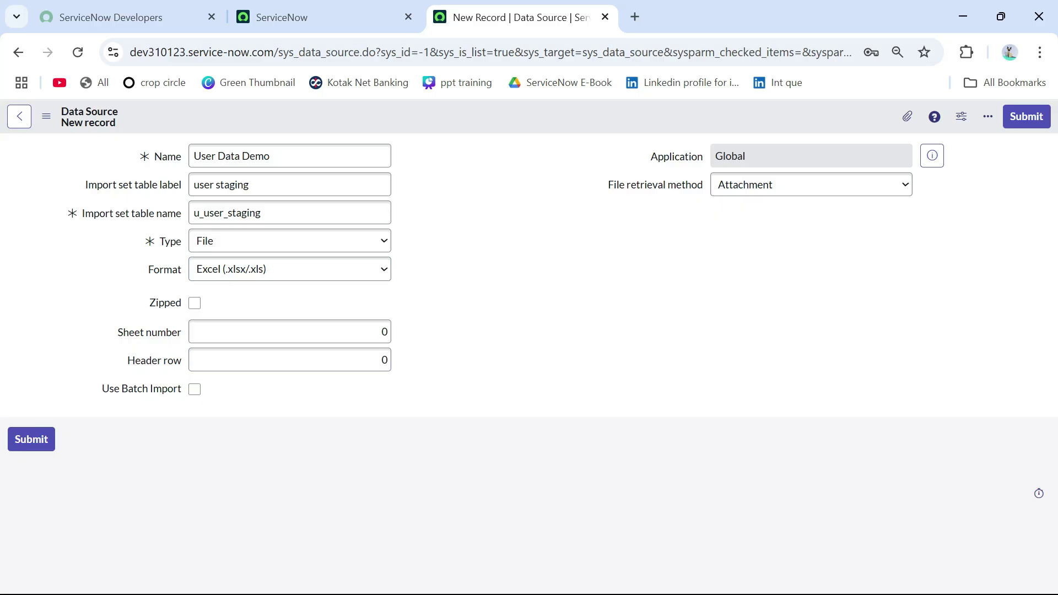
Set the sheet number and header row to 1, checking against the Excel workbook, and save the data source record.
key(alt+Tab)
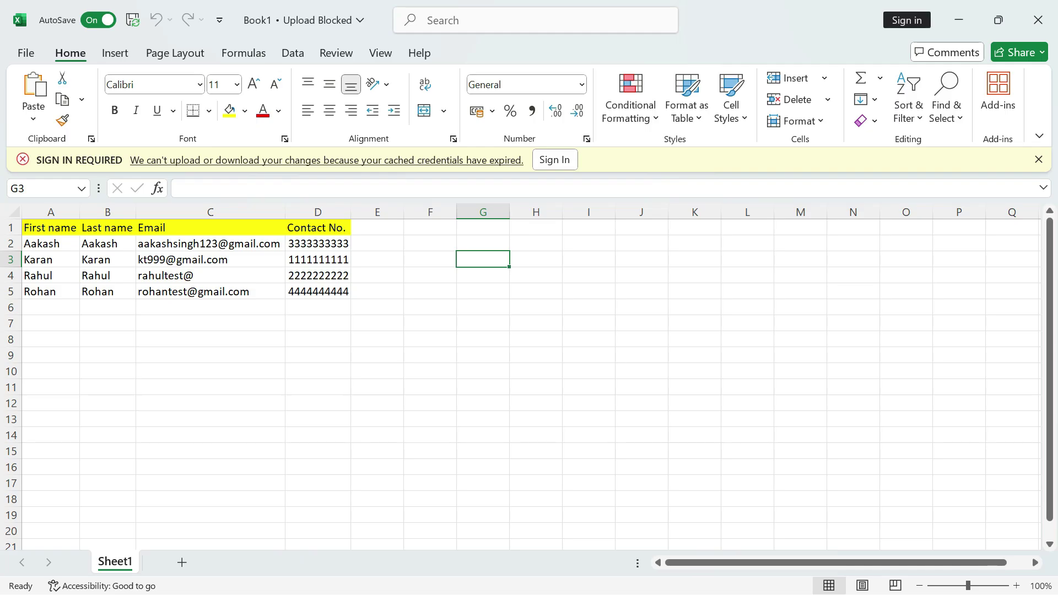
key(alt+Tab)
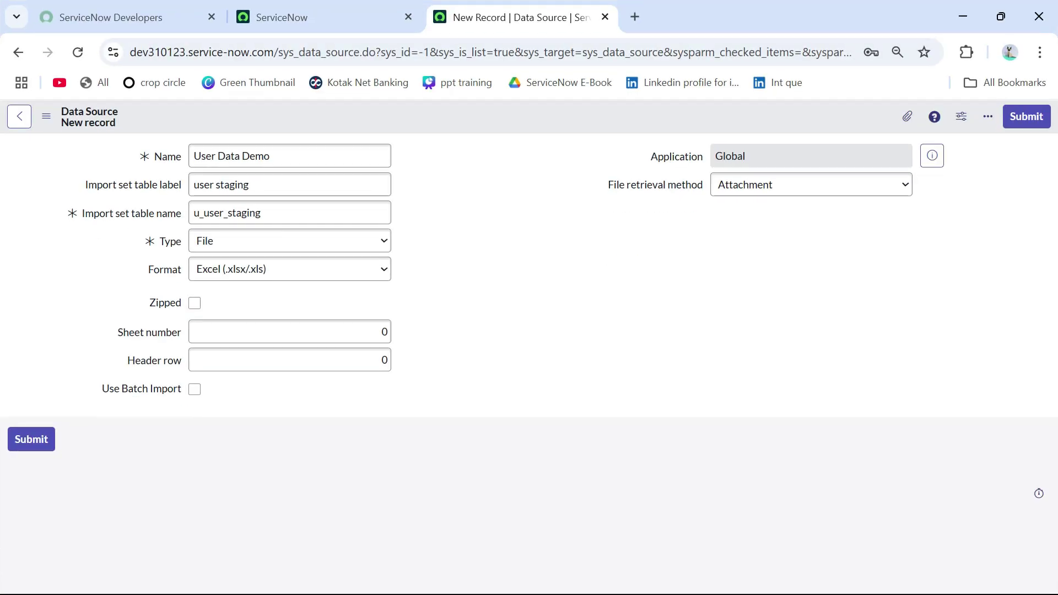
key(Tab)
text(1)
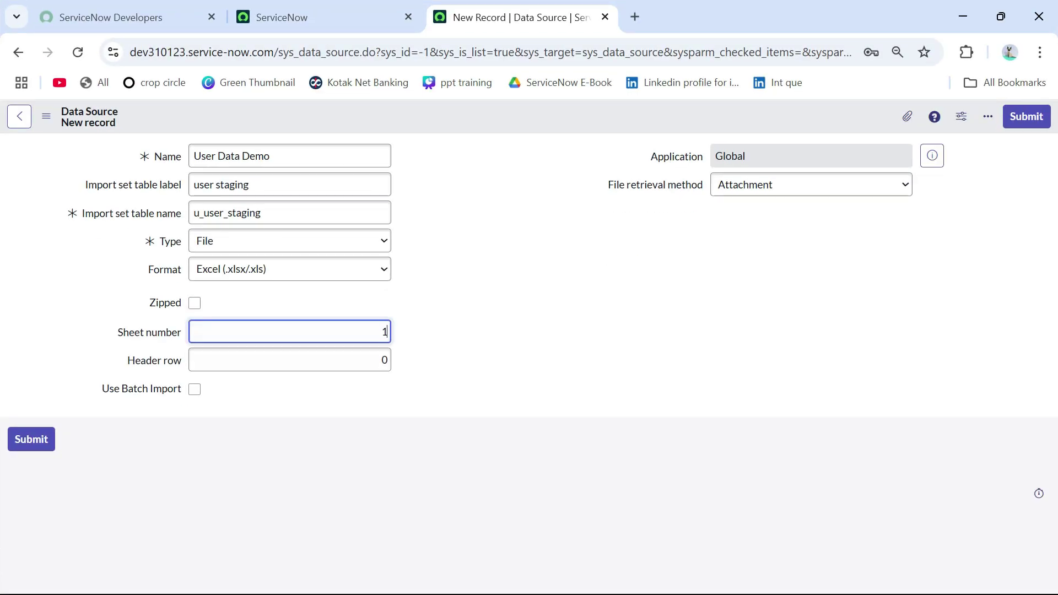
key(Tab)
text(1)
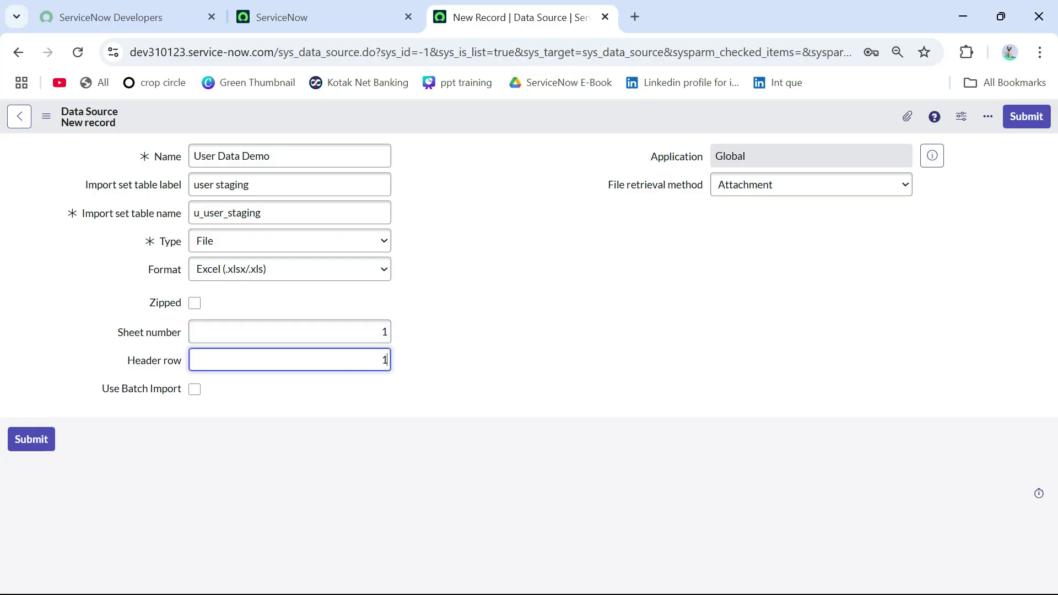
right_click(567, 113)
click(593, 123)
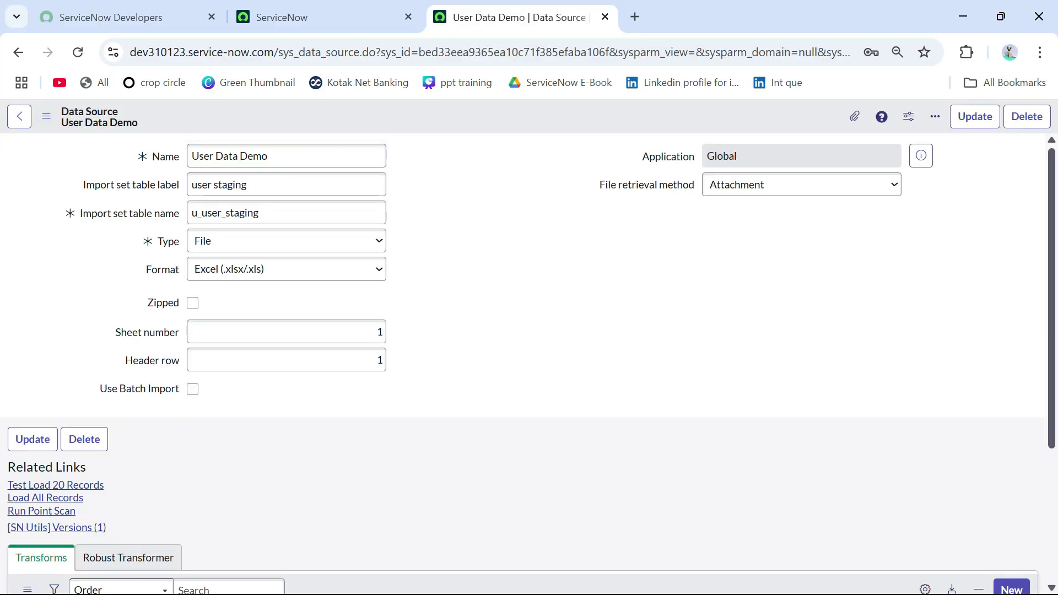
Attach Book1.xlsx to the User Data Demo data source and save the record.
click(855, 116)
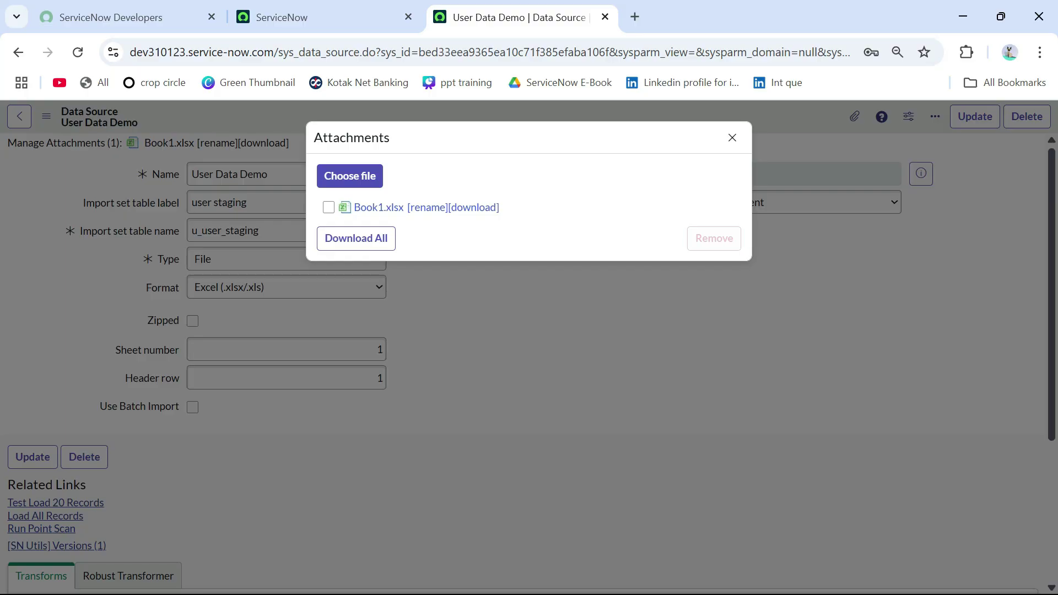
click(731, 138)
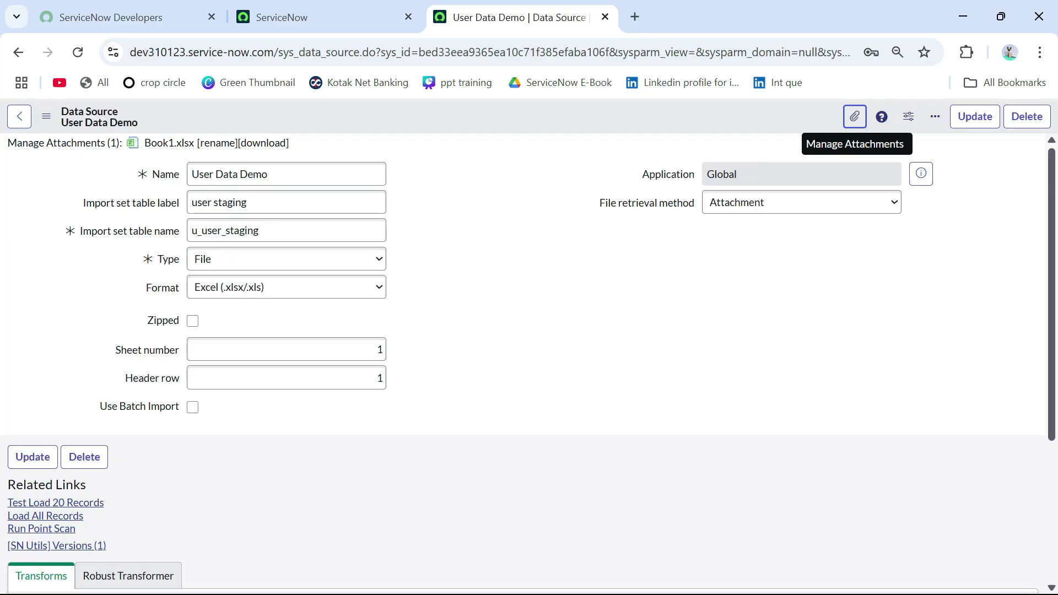
right_click(638, 120)
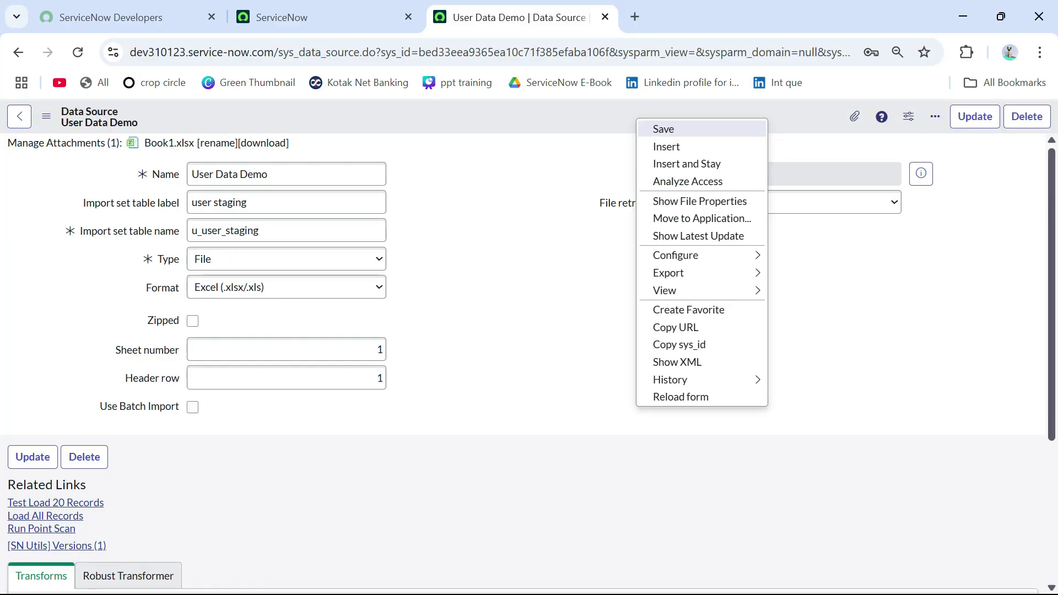
click(663, 129)
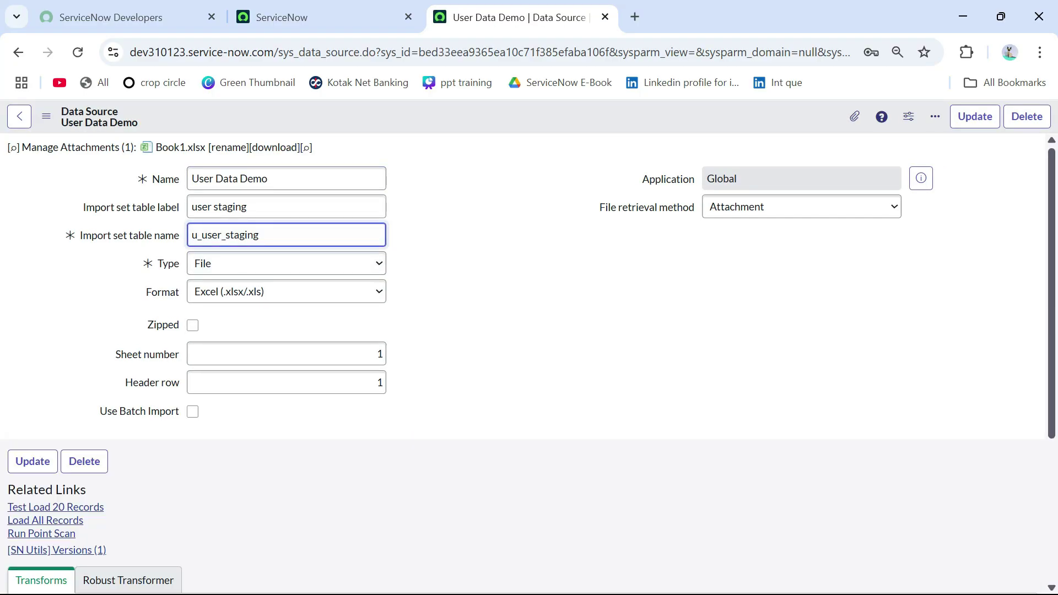
key(ctrl+a)
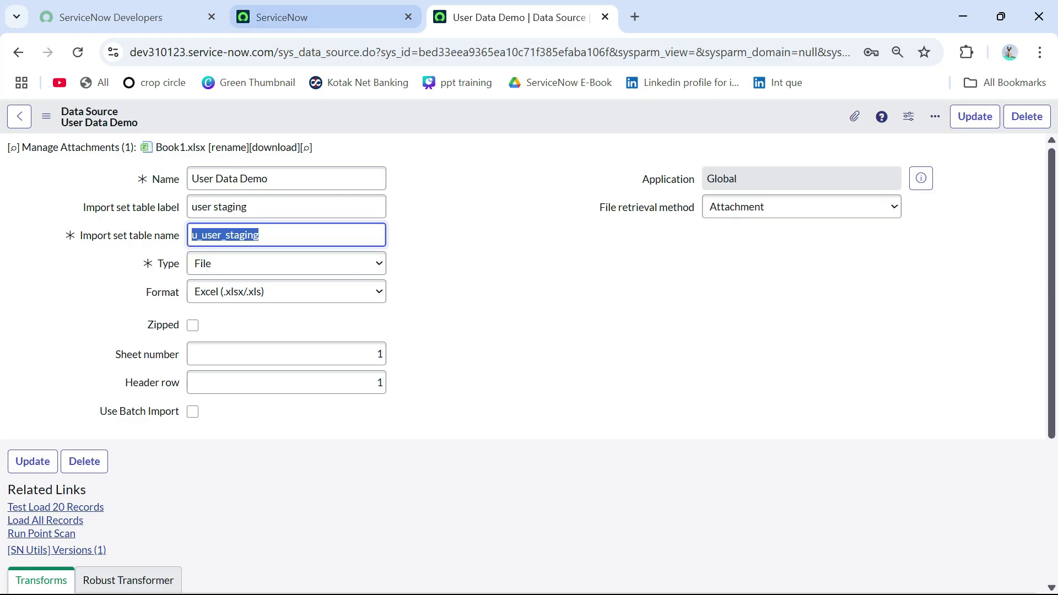
click(282, 17)
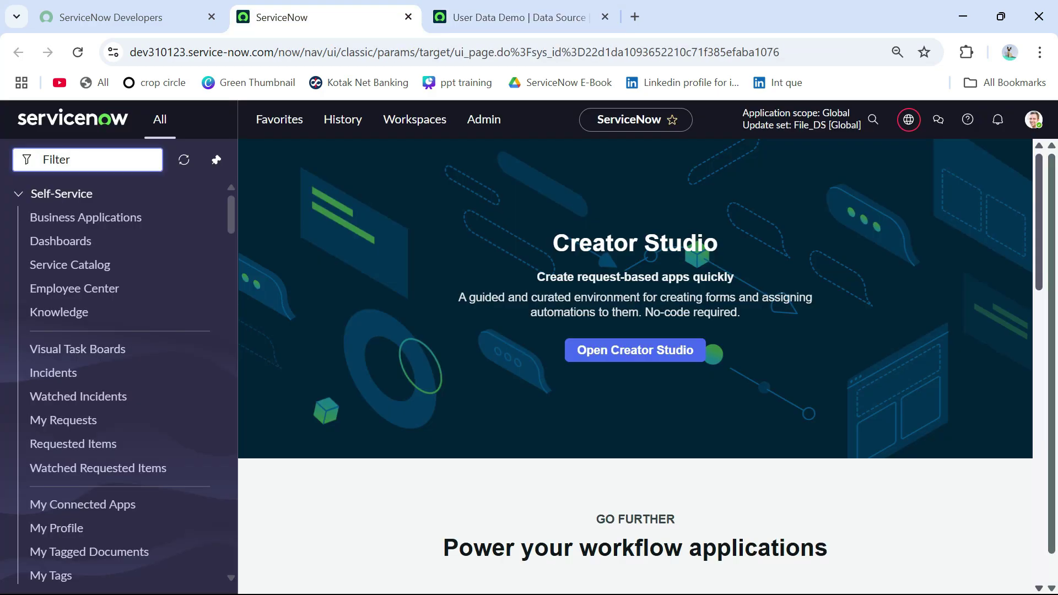
click(518, 17)
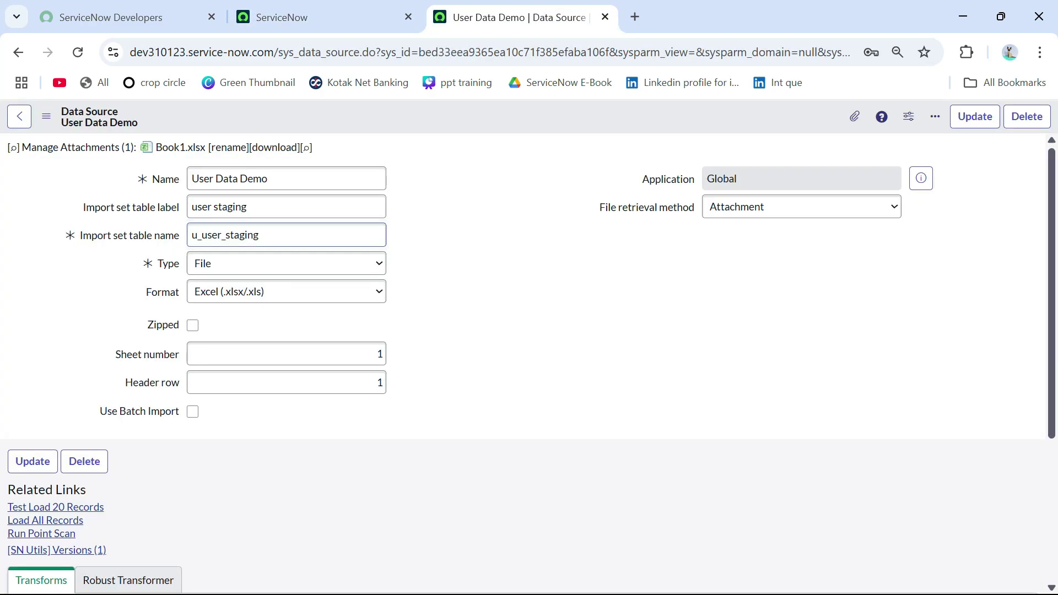
Load all records from the User Data Demo data source into its staging table.
scroll(523, 358, down, 2)
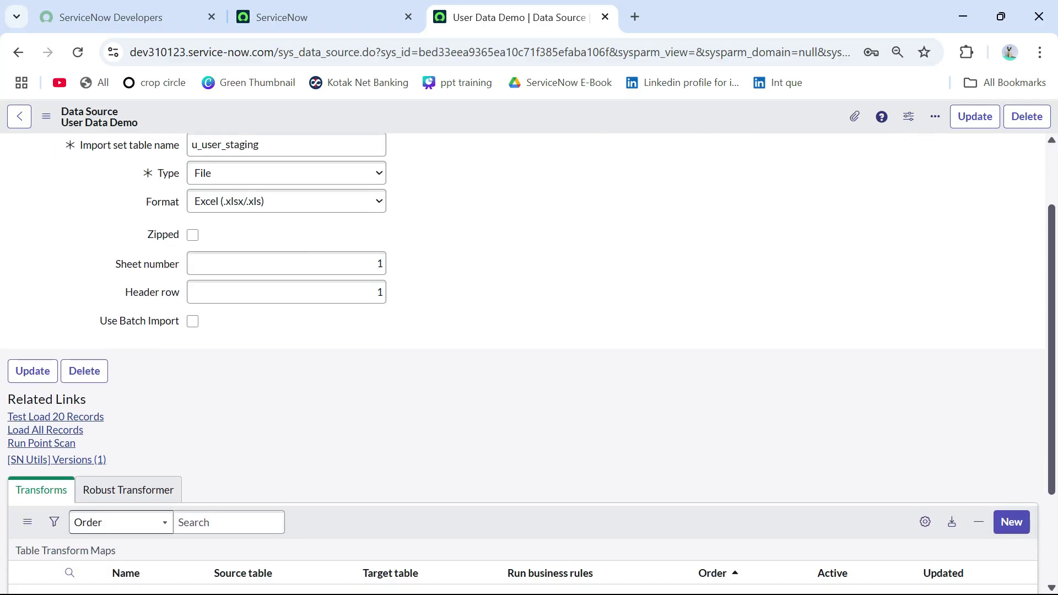
click(45, 431)
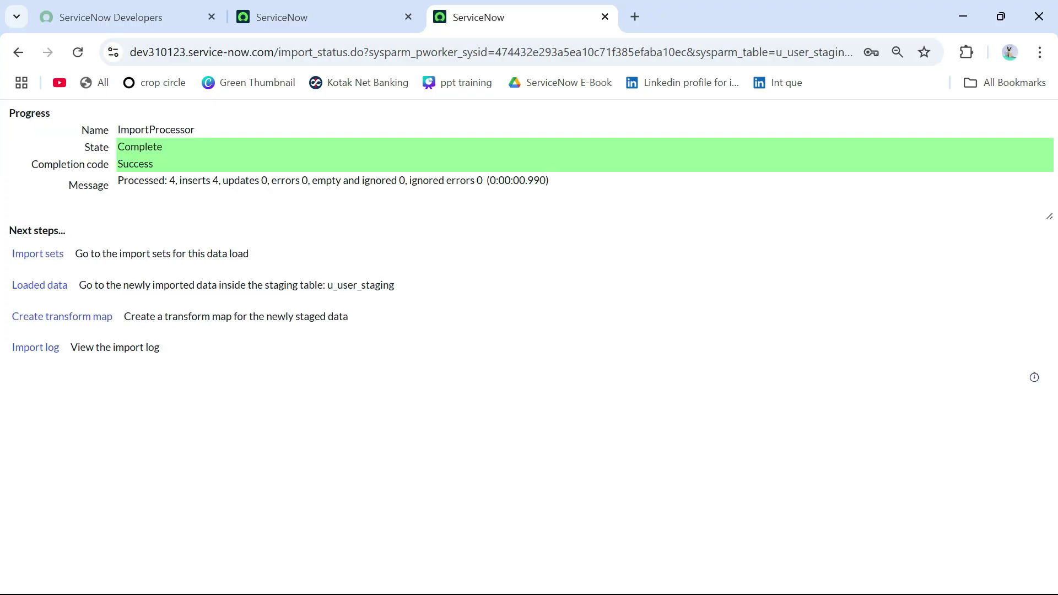
Review the import's result message and open the loaded data in the u_user_staging table.
drag(118, 181, 549, 181)
click(556, 190)
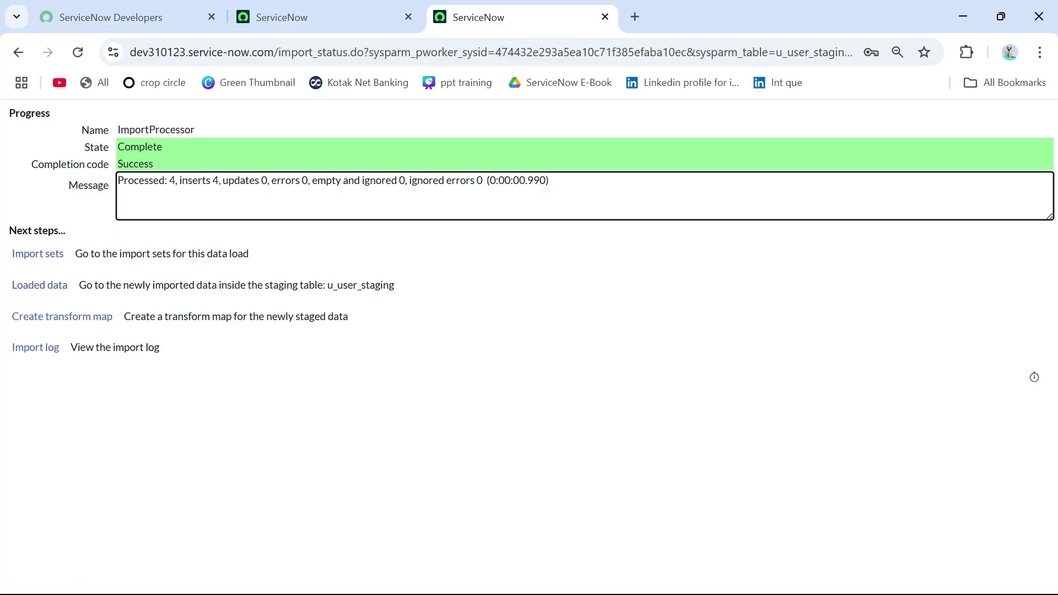
click(39, 285)
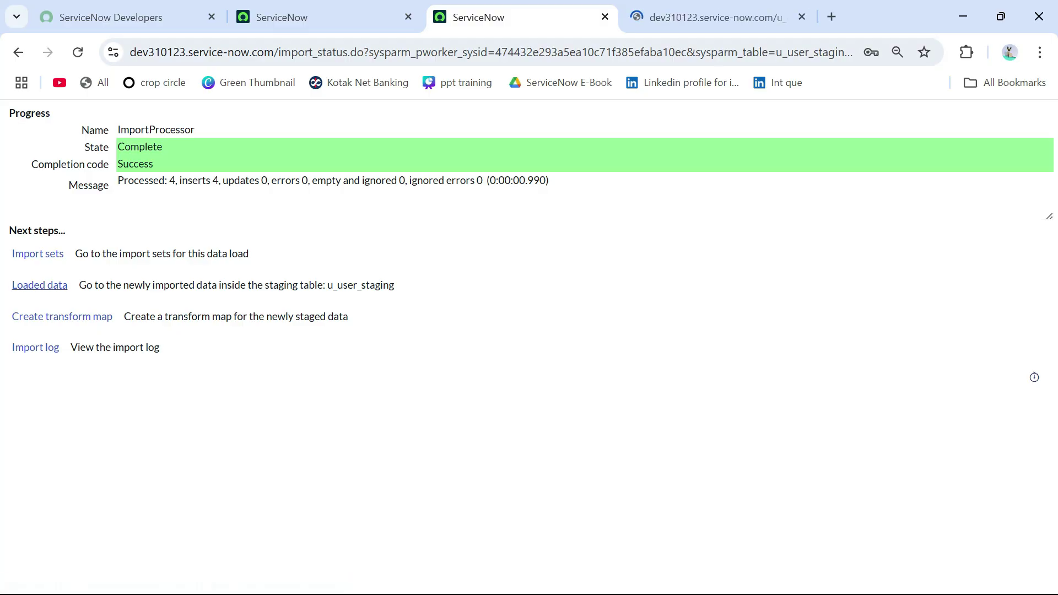
click(711, 17)
Find the System Import Sets data sources from the main ServiceNow page and open the User Data Demo record.
key(ctrl+shift+Tab)
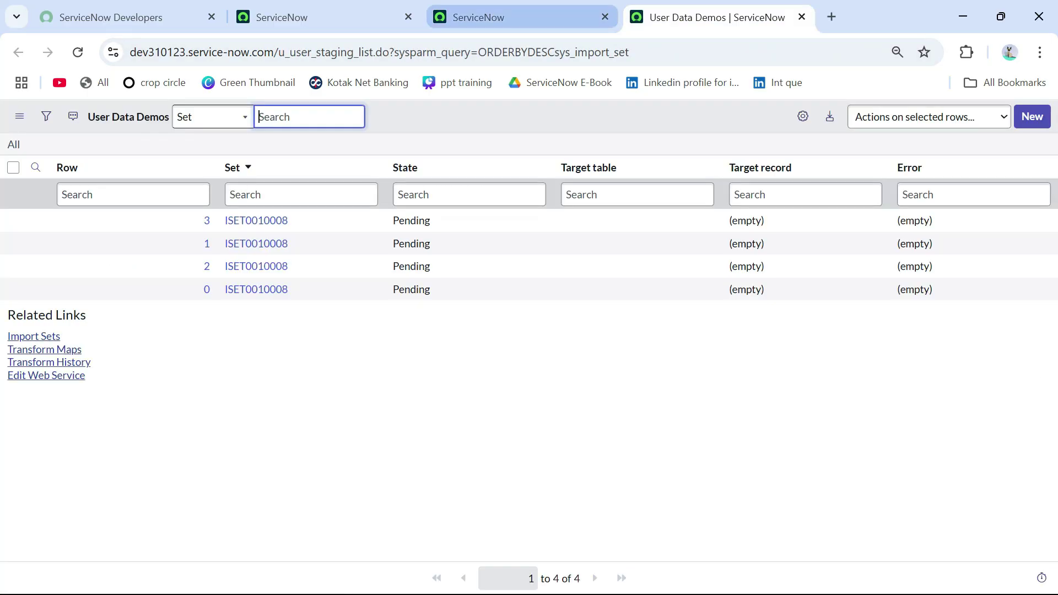
key(ctrl+shift+Tab)
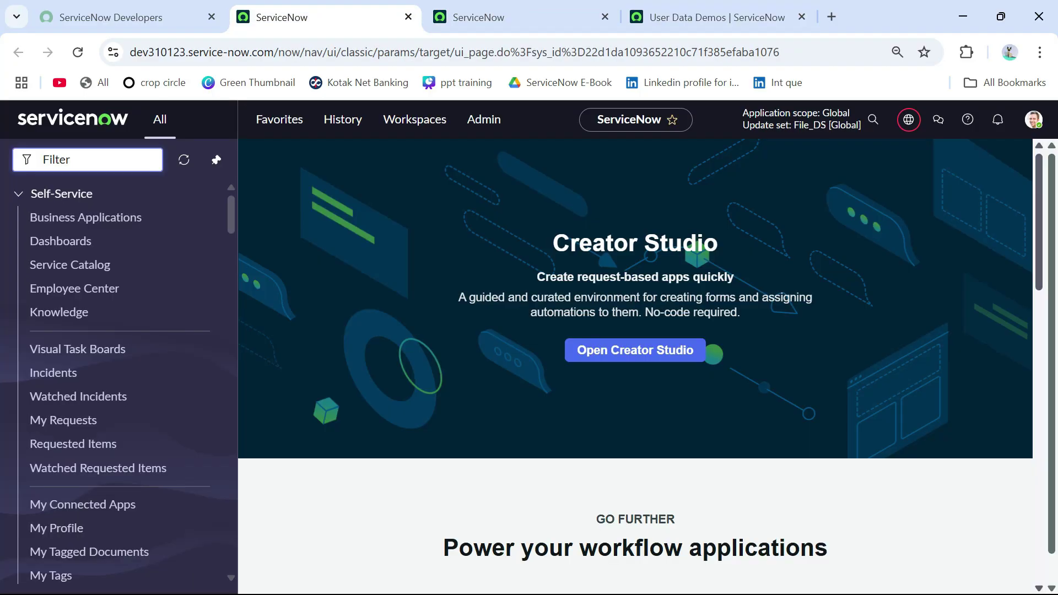
text(Data s)
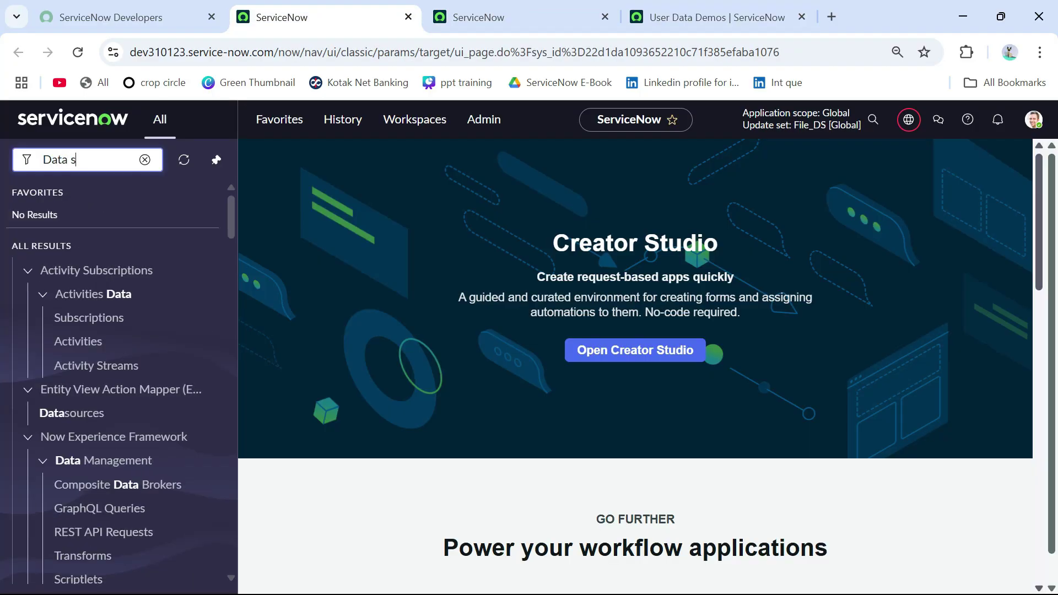
text(ource)
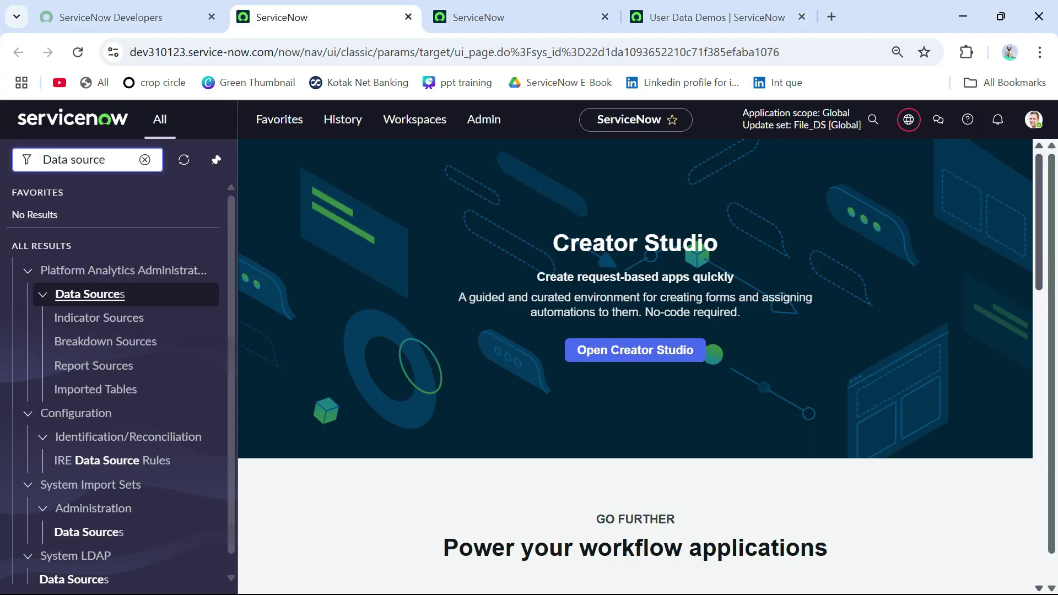
ctrl+click(89, 533)
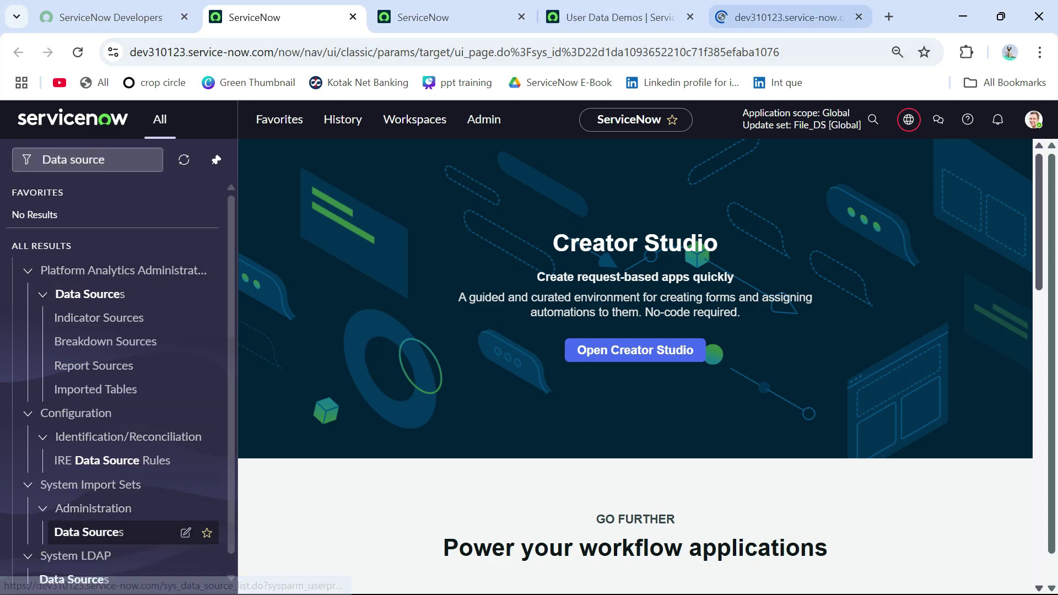
drag(782, 18, 449, 19)
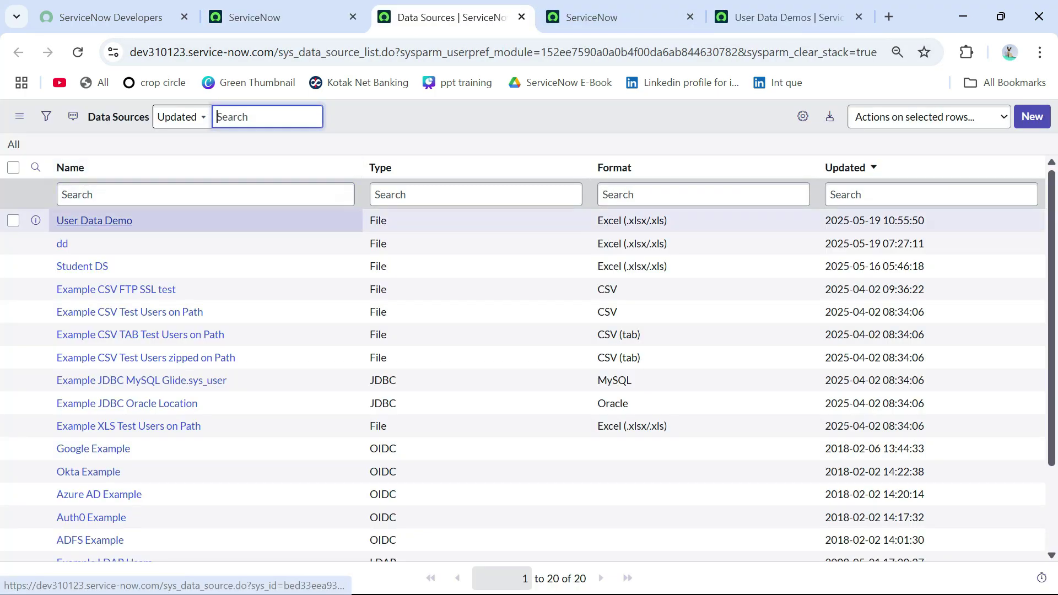
middle_click(94, 221)
click(507, 17)
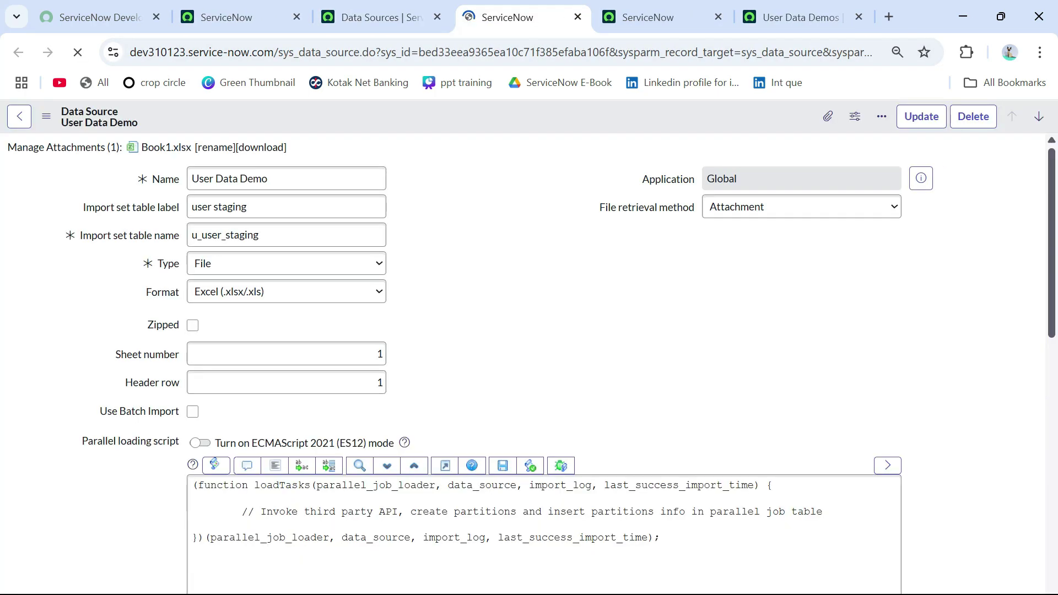
Copy the import set table name from the data source and open that table's records with u_user_staging.LIST.
click(243, 236)
key(ctrl+a)
key(ctrl+c)
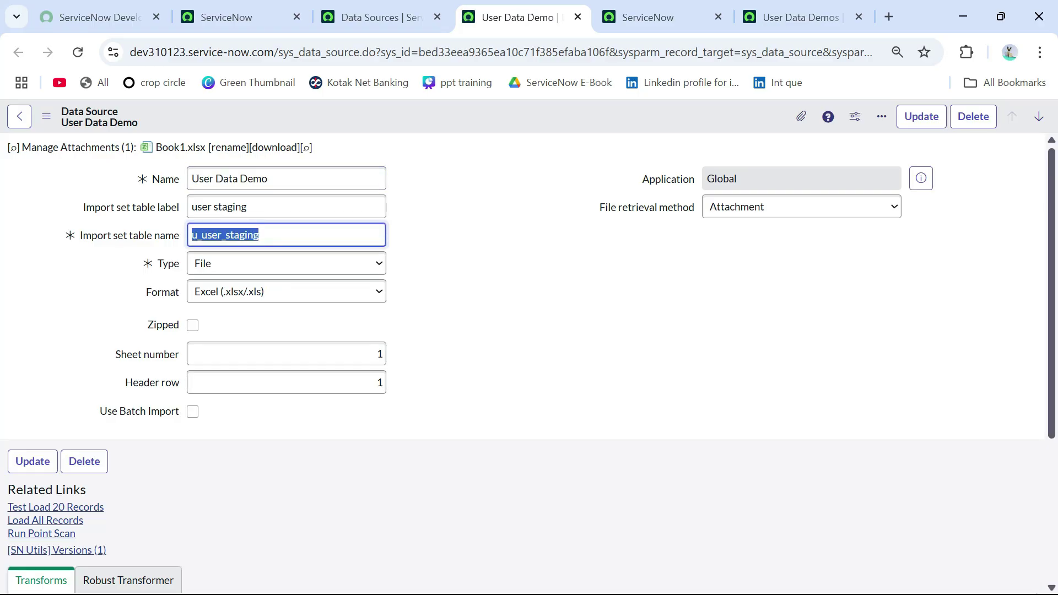
click(237, 17)
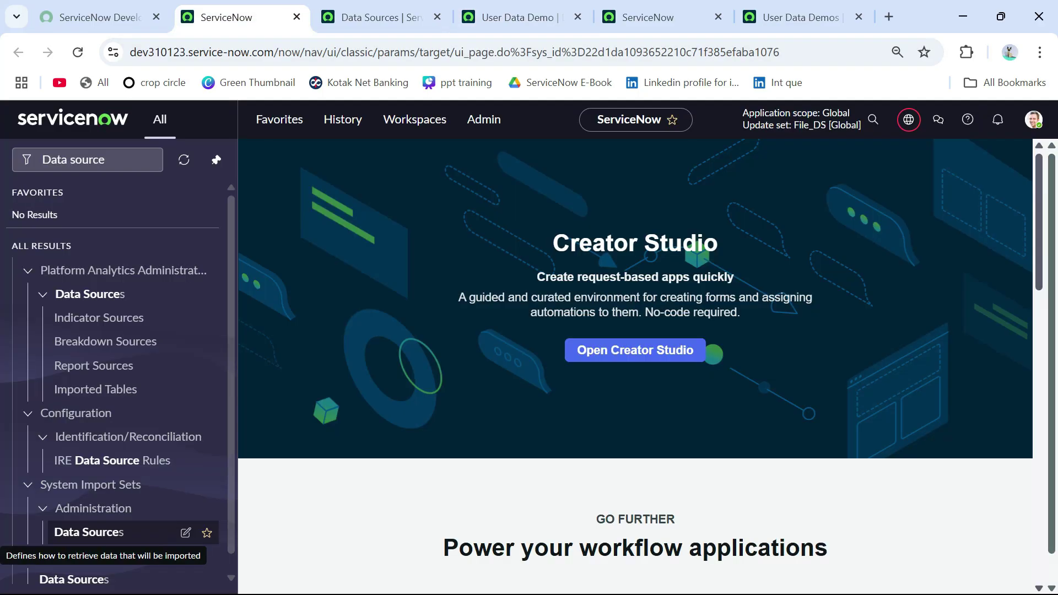
click(144, 160)
key(ctrl+v)
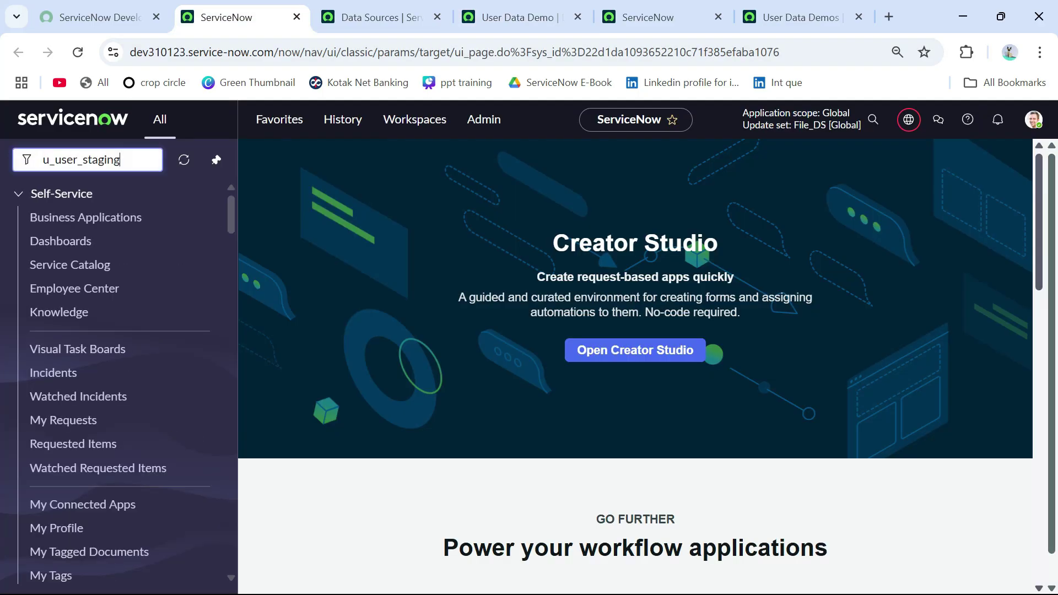
text(.LIST)
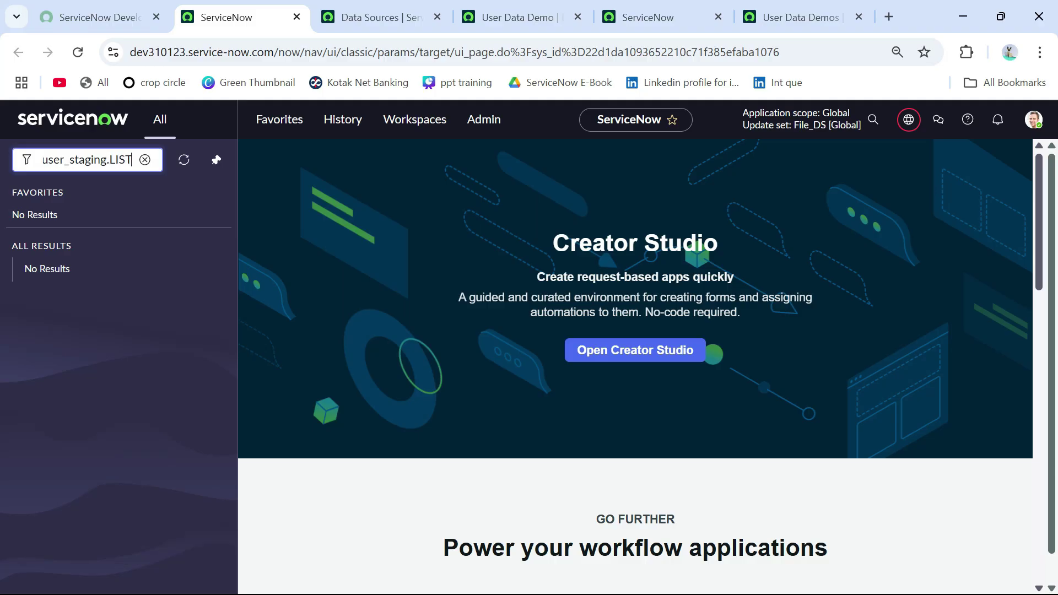
key(Return)
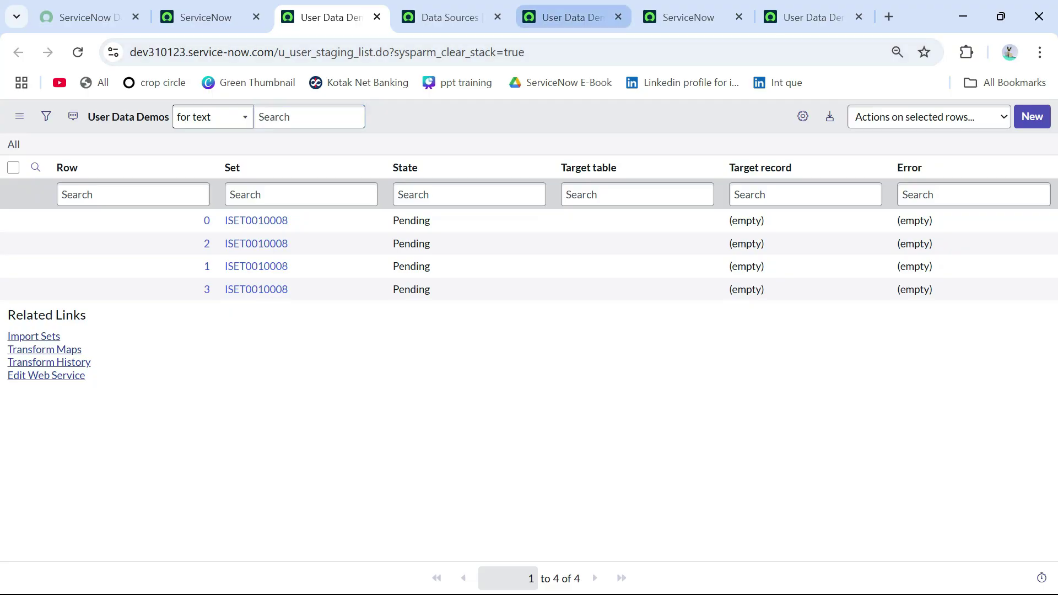
Examine the Transforms related list of the User Data Demo data source.
click(573, 17)
click(478, 243)
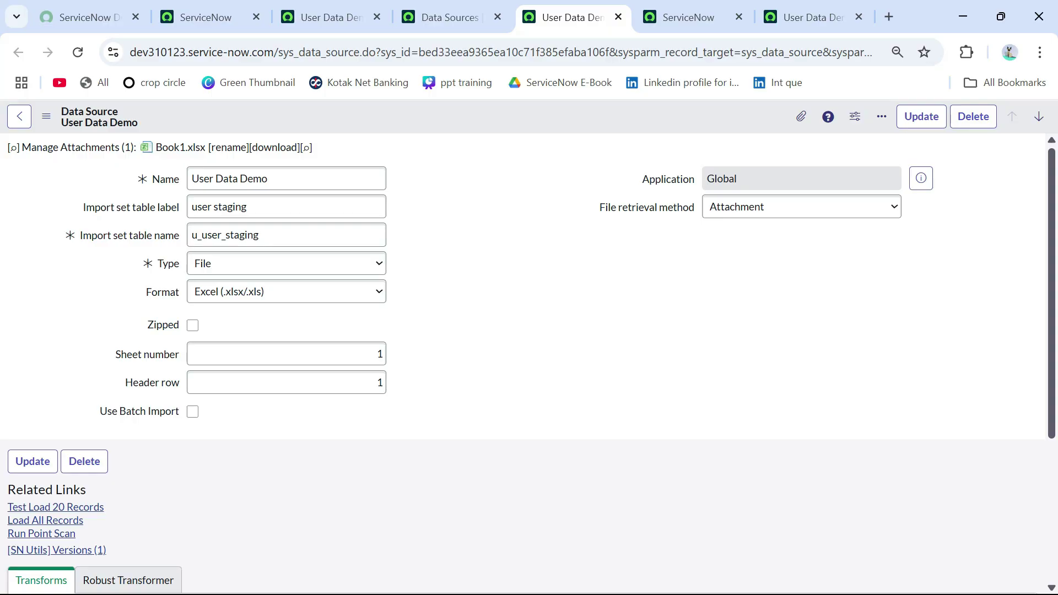
scroll(527, 364, down, 1)
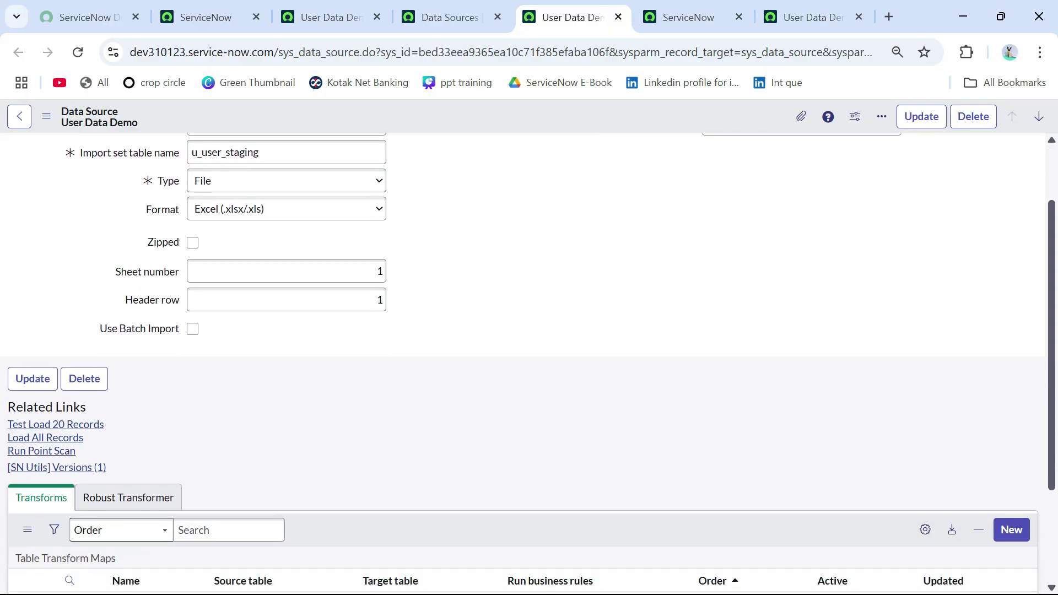
scroll(527, 363, down, 2)
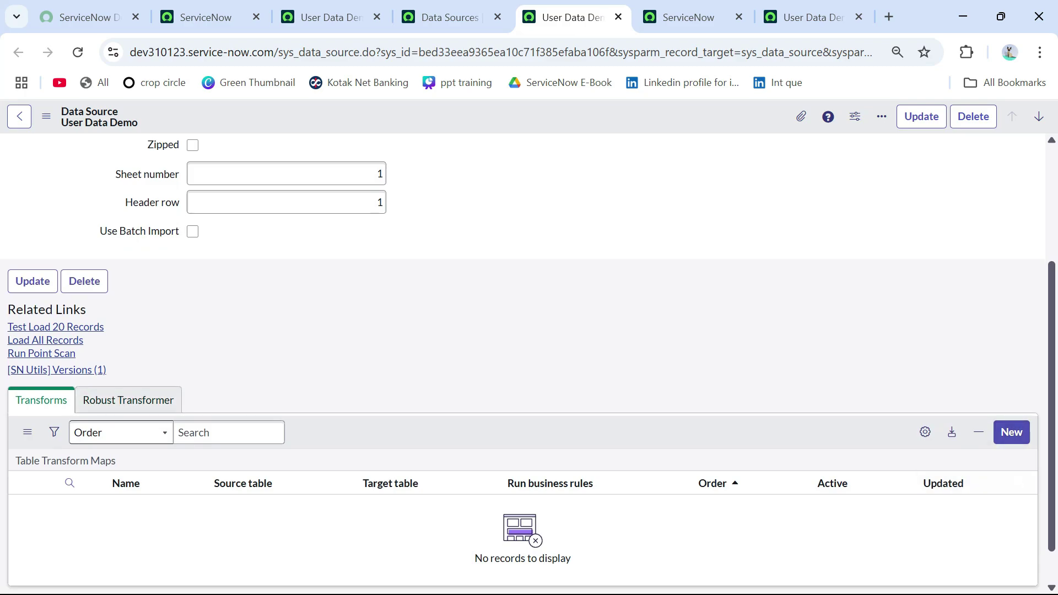
Start a transform map for the newly staged data, name it TM-User and disable running business rules.
click(688, 17)
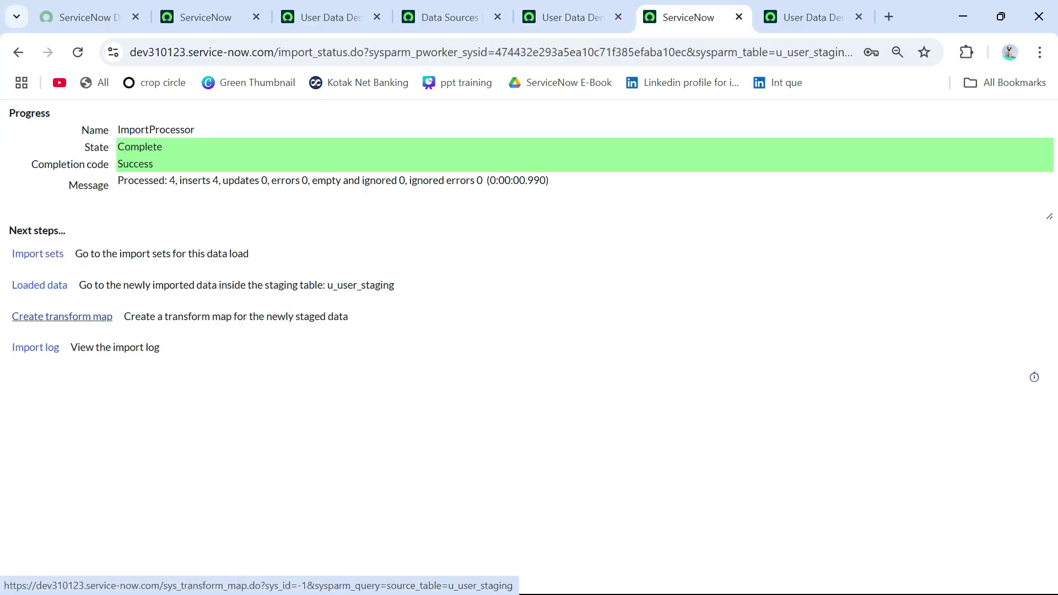
click(62, 317)
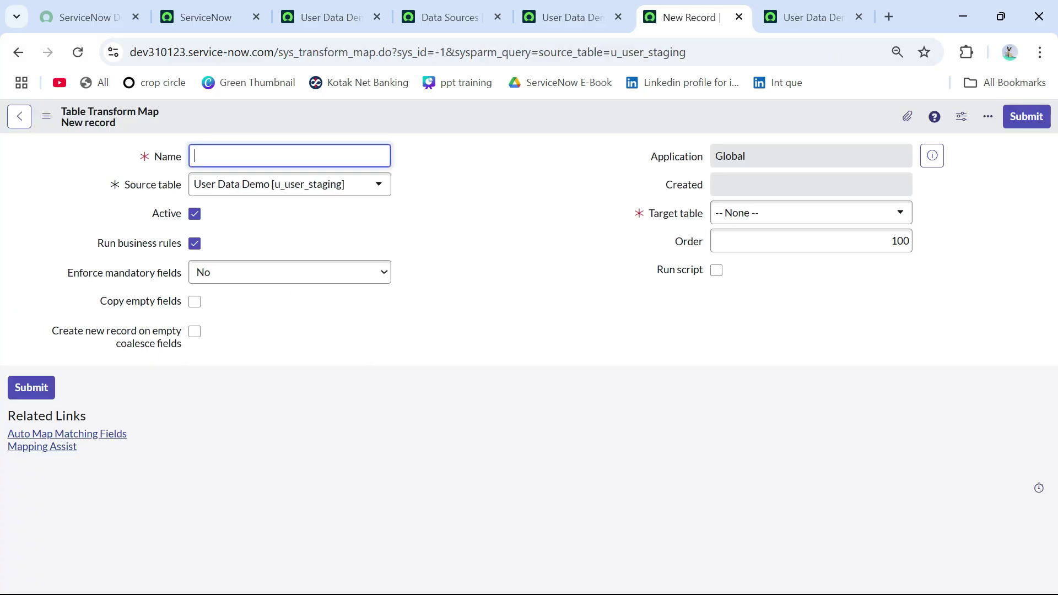
text(TM-User)
key(Tab)
key(Tab)
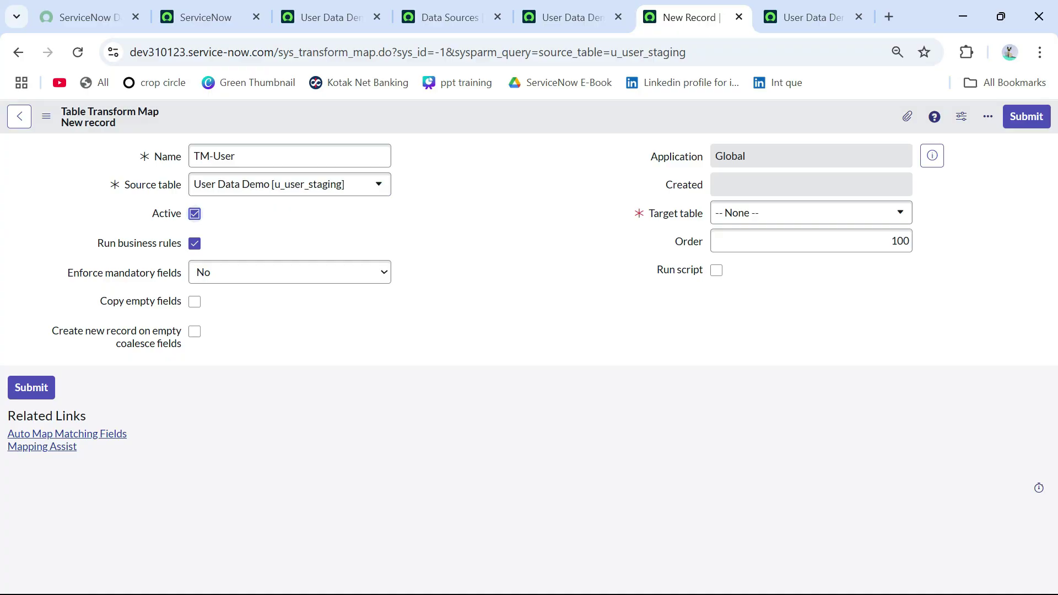
key(Tab)
key(space)
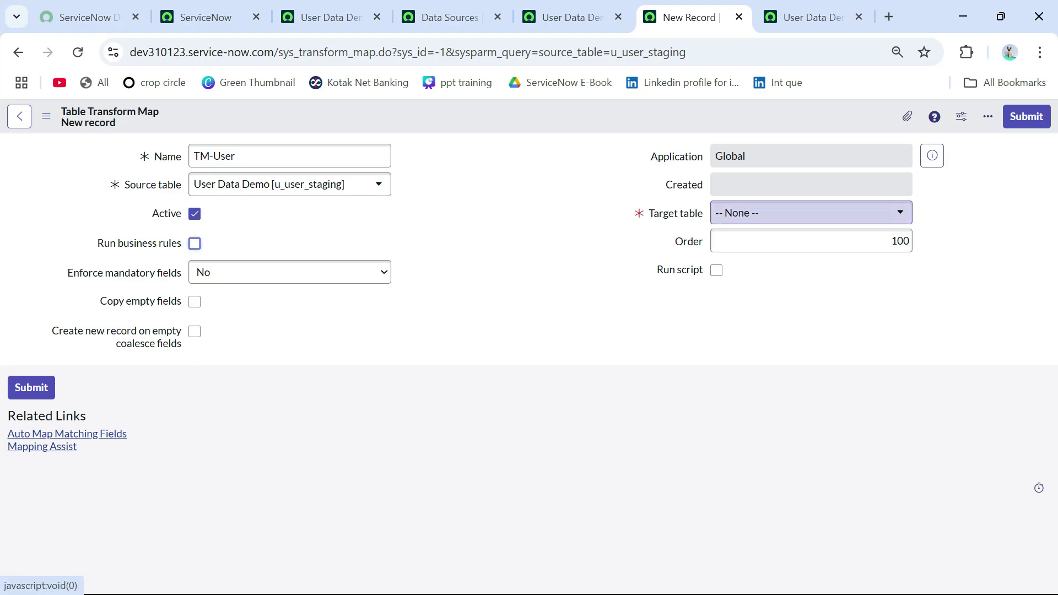
Set the transform map's target table to User [sys_user].
click(810, 213)
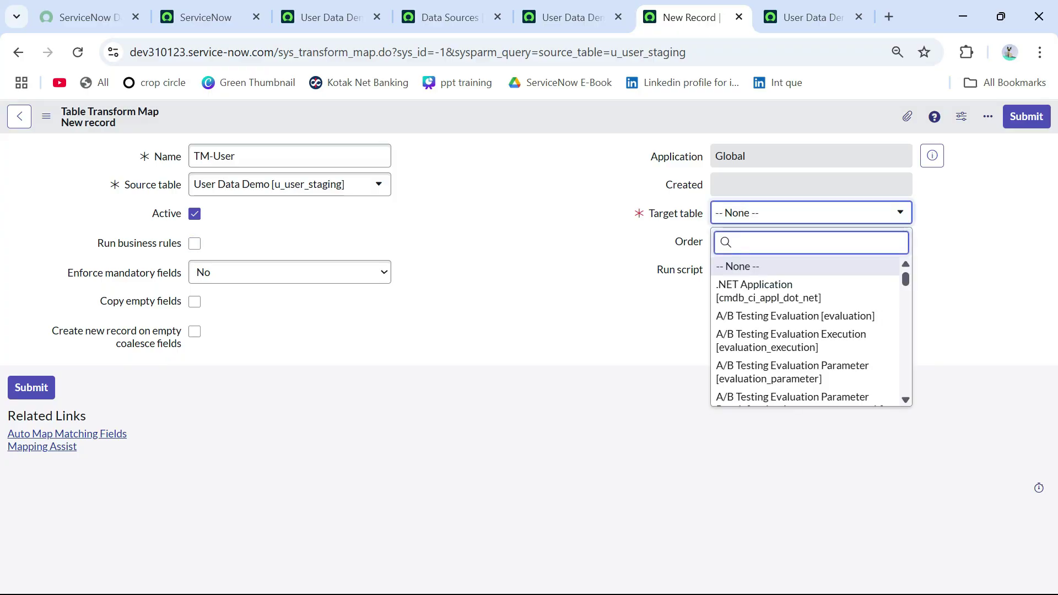
text(sys)
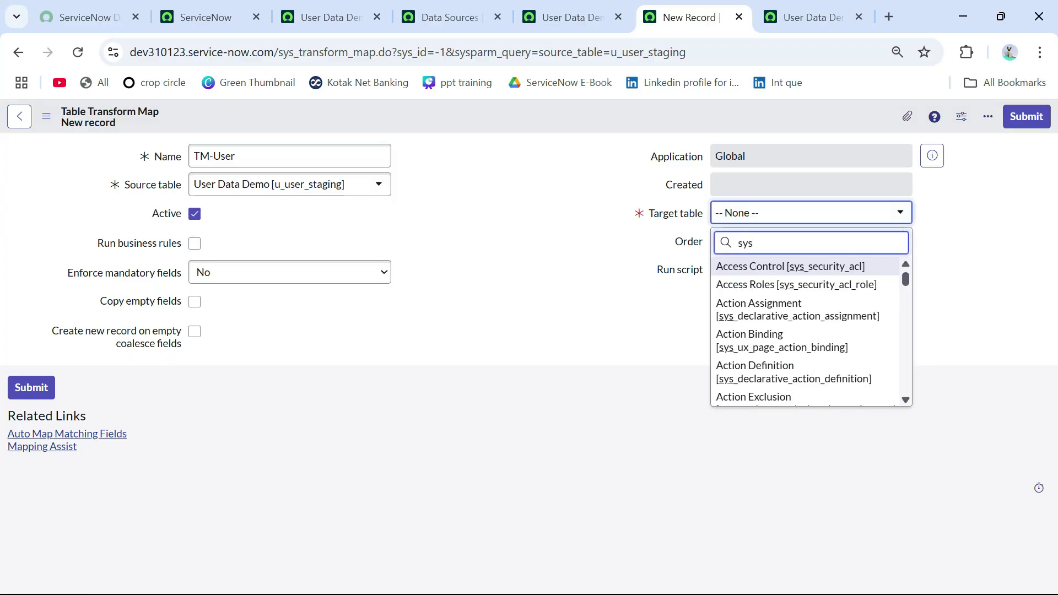
text(_user)
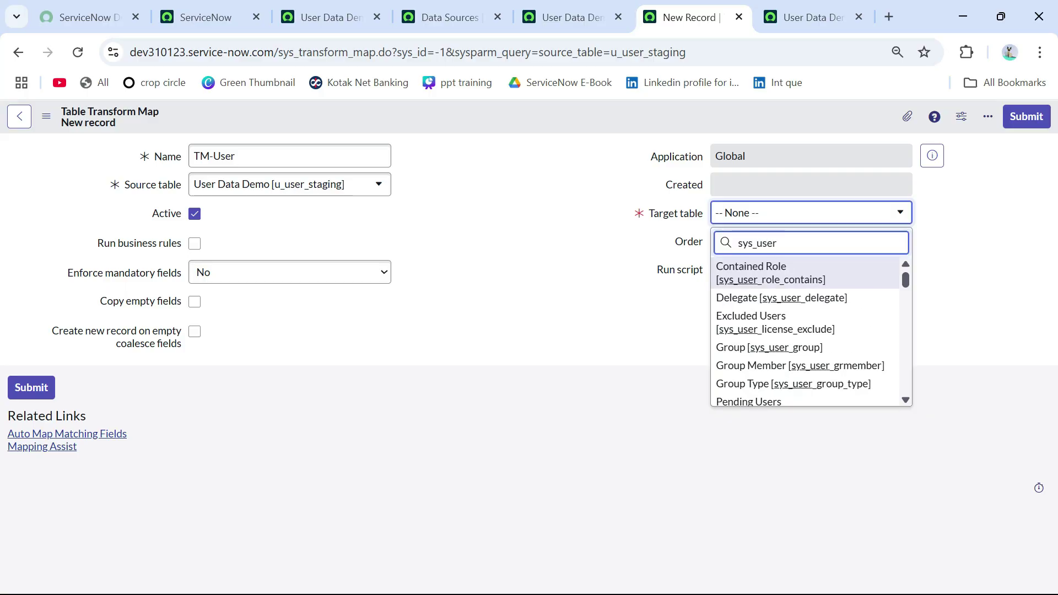
scroll(804, 331, down, 5)
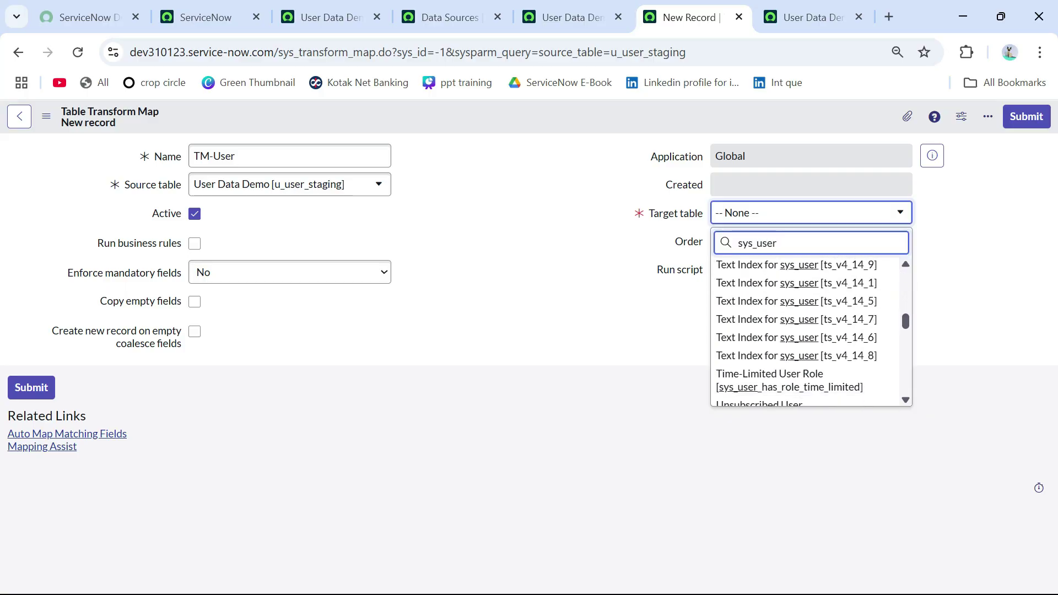
scroll(805, 330, down, 3)
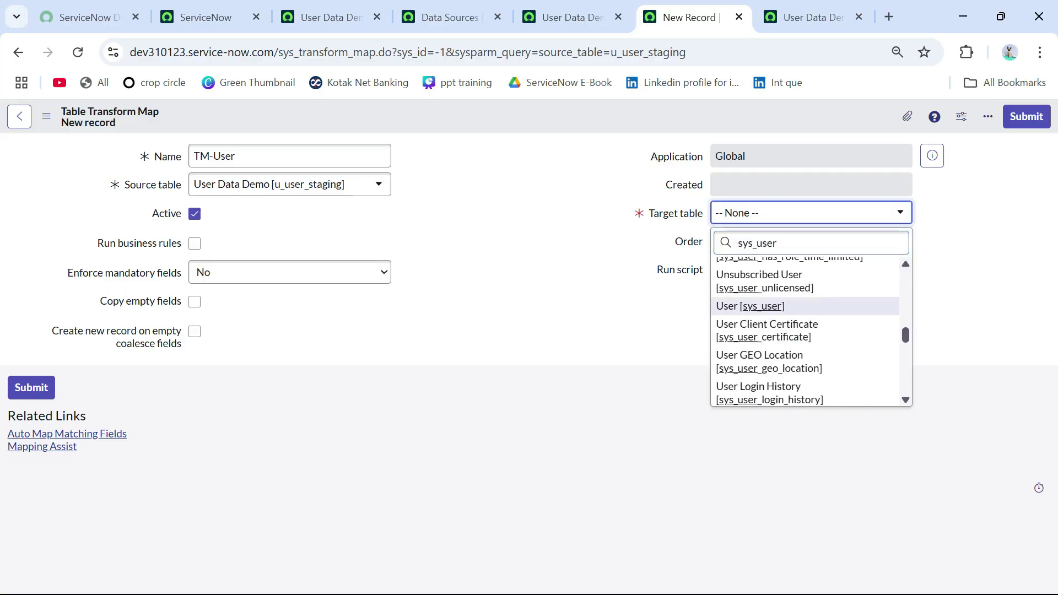
key(Return)
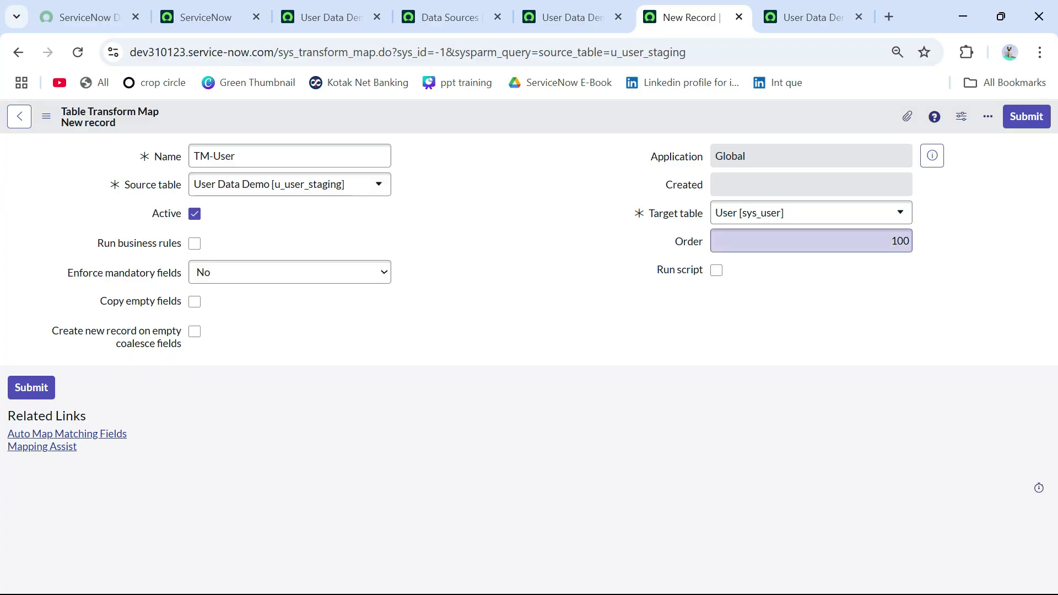
Open the Book1 workbook in Excel to check its column headings, and return to the transform map.
key(super)
text(book)
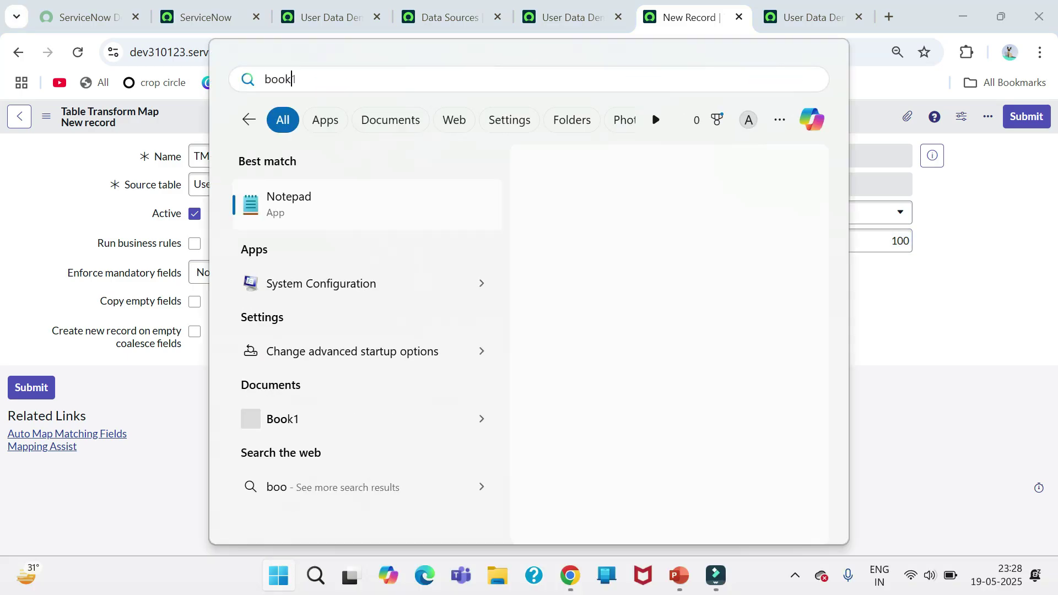
text(1)
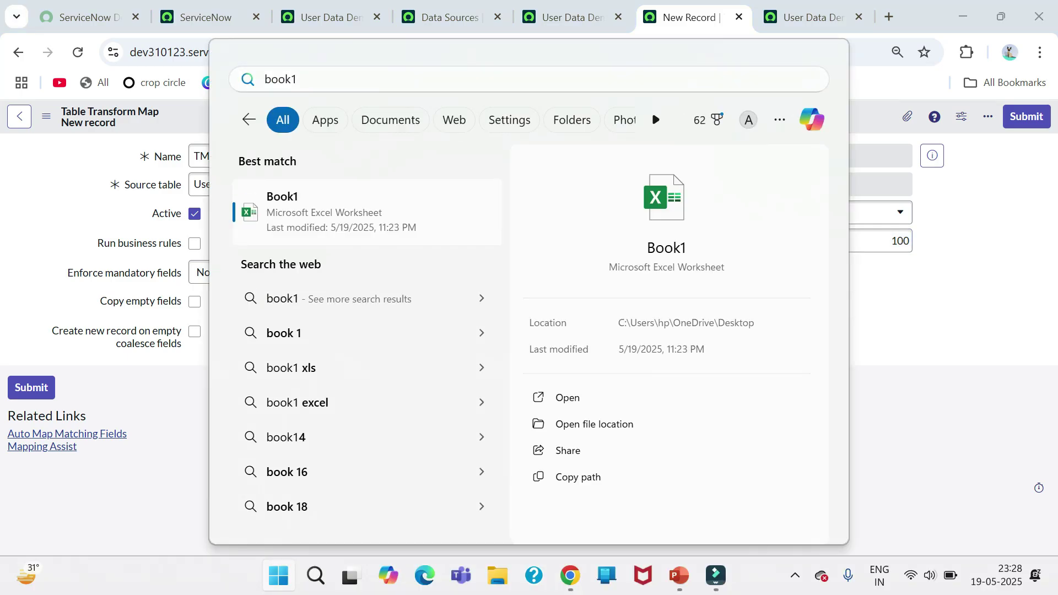
key(Return)
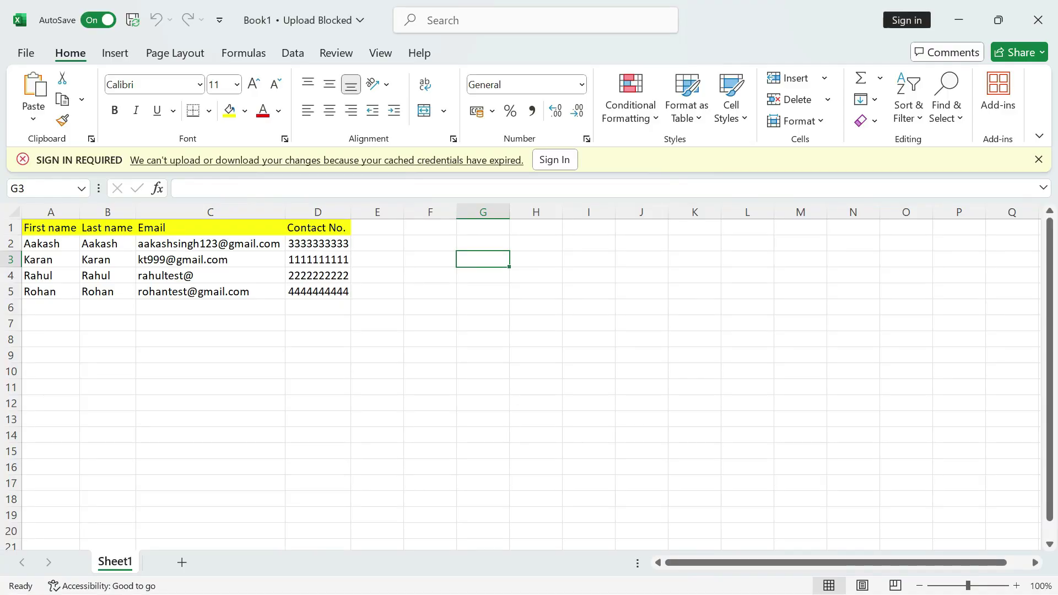
key(alt+Tab)
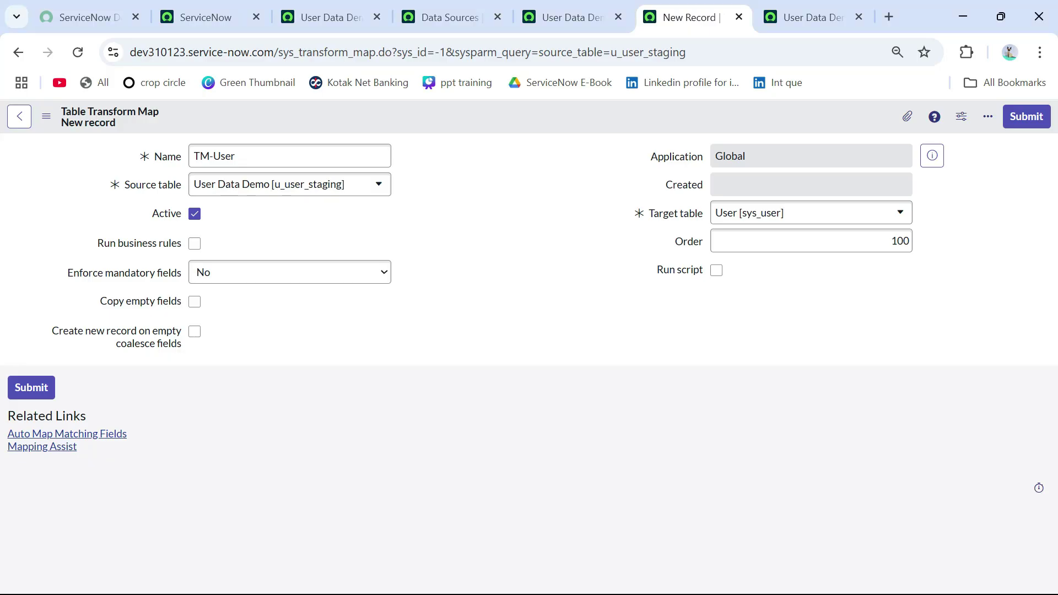
Open a blank user record with sys_user.FORM and look up the Business phone field's column name.
click(206, 17)
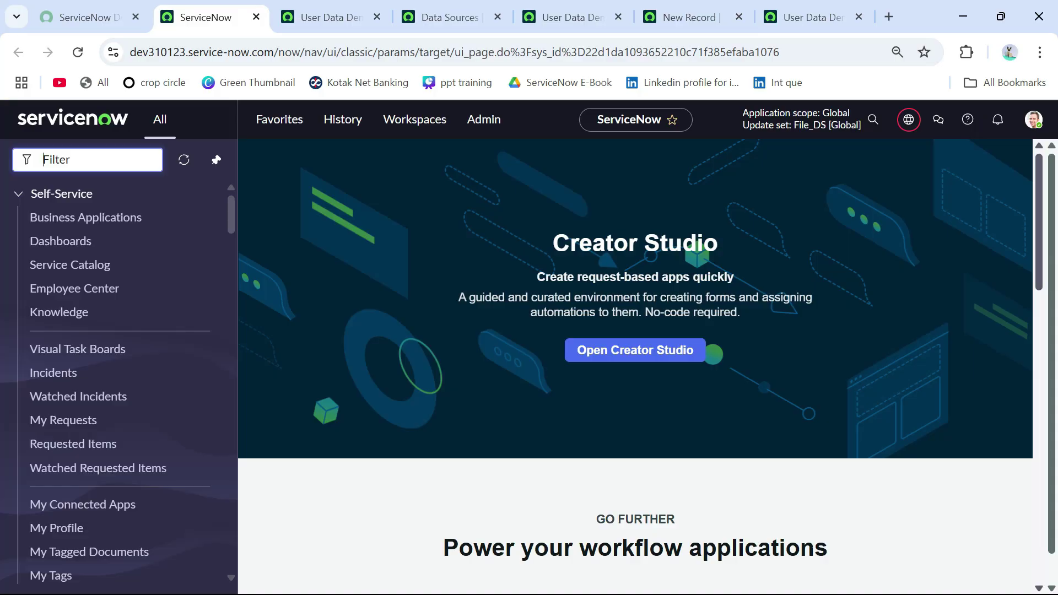
text(sys_user)
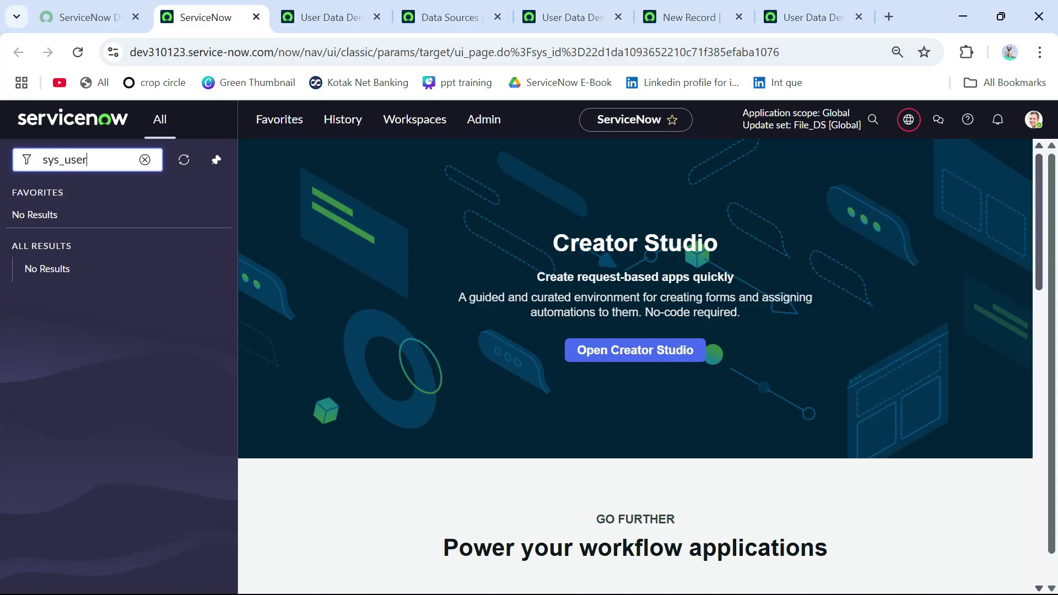
text(.l)
key(BackSpace)
text(FORM)
key(Return)
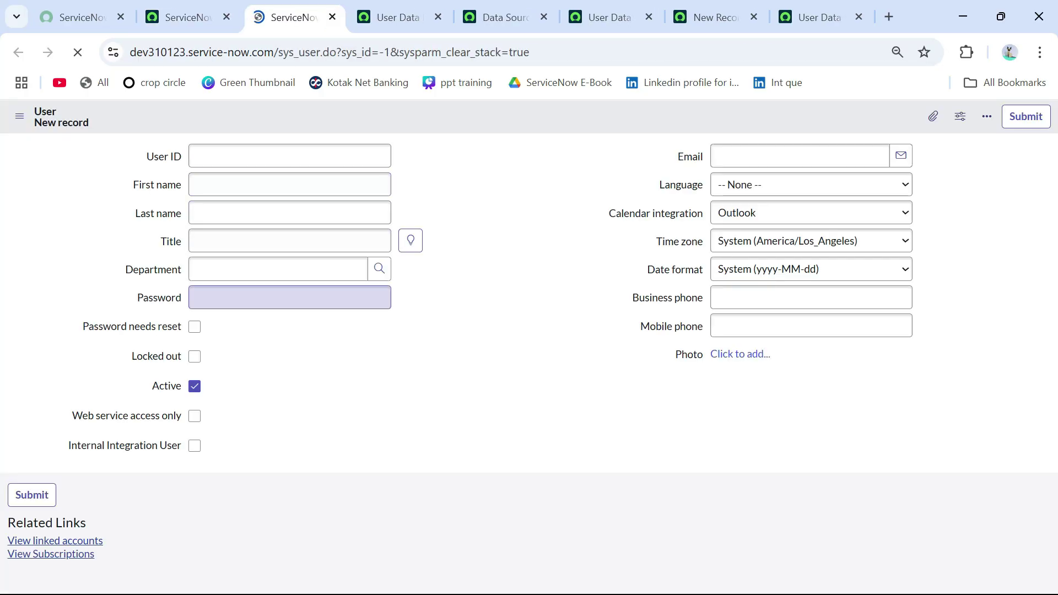
drag(624, 336, 636, 337)
right_click(639, 339)
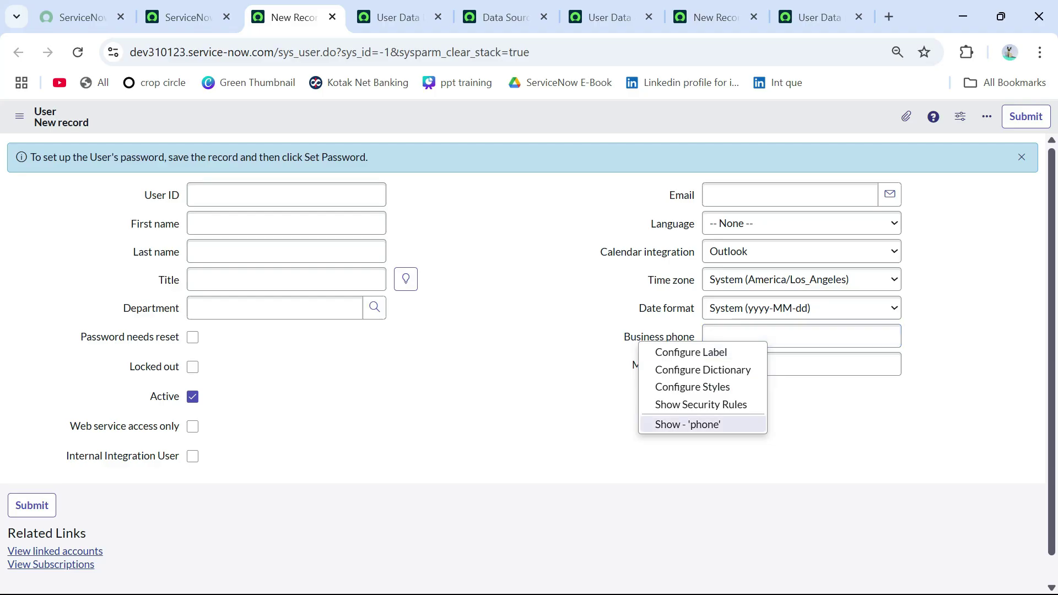
Return to the TM-User transform map, enable Run script and replace the placeholder comment with the start of a target field reference.
click(715, 17)
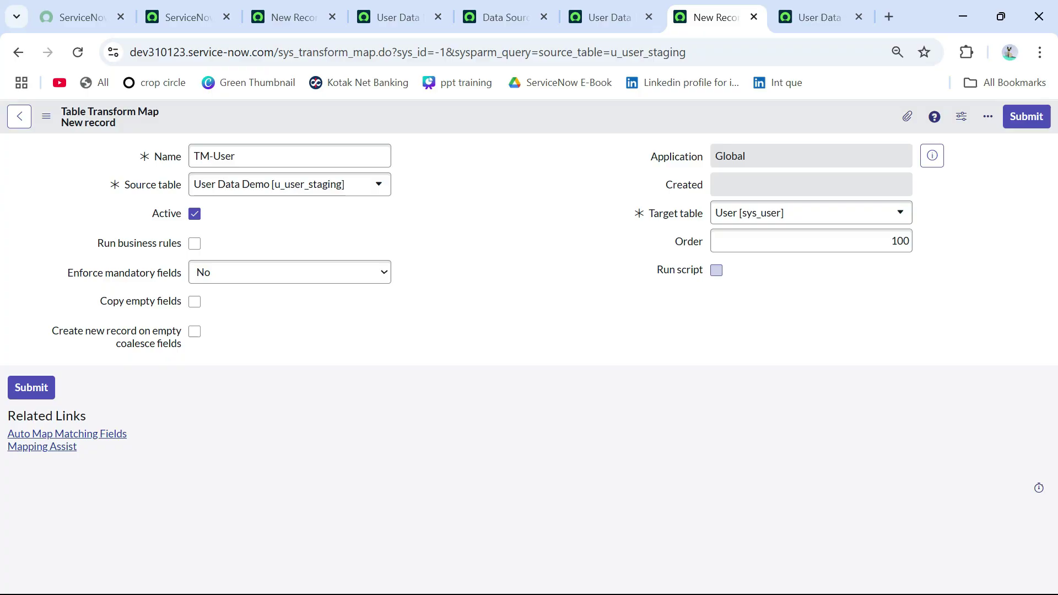
click(716, 270)
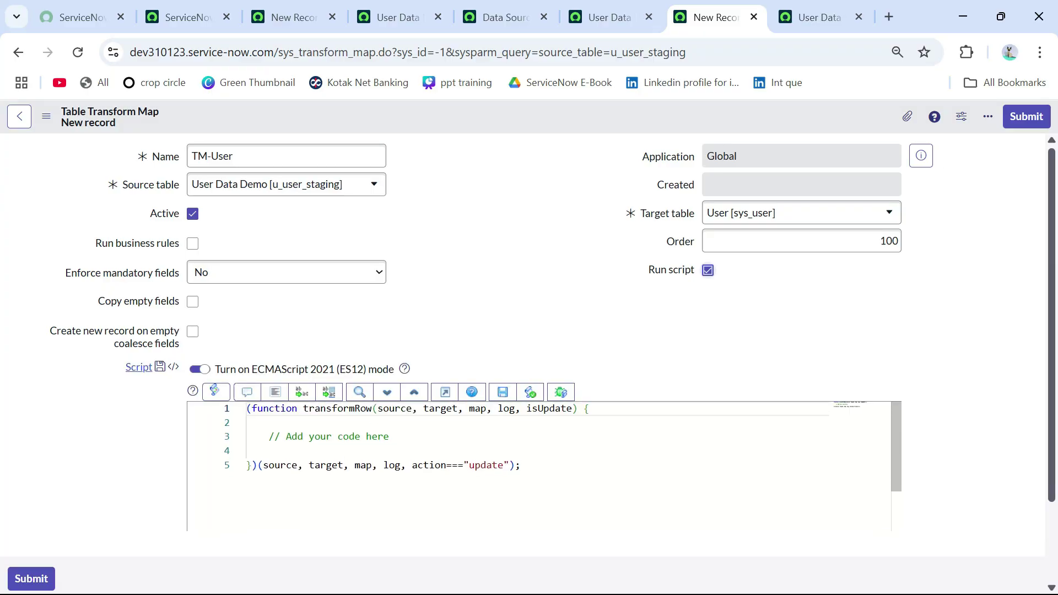
drag(389, 437, 269, 436)
key(BackSpace)
text(target)
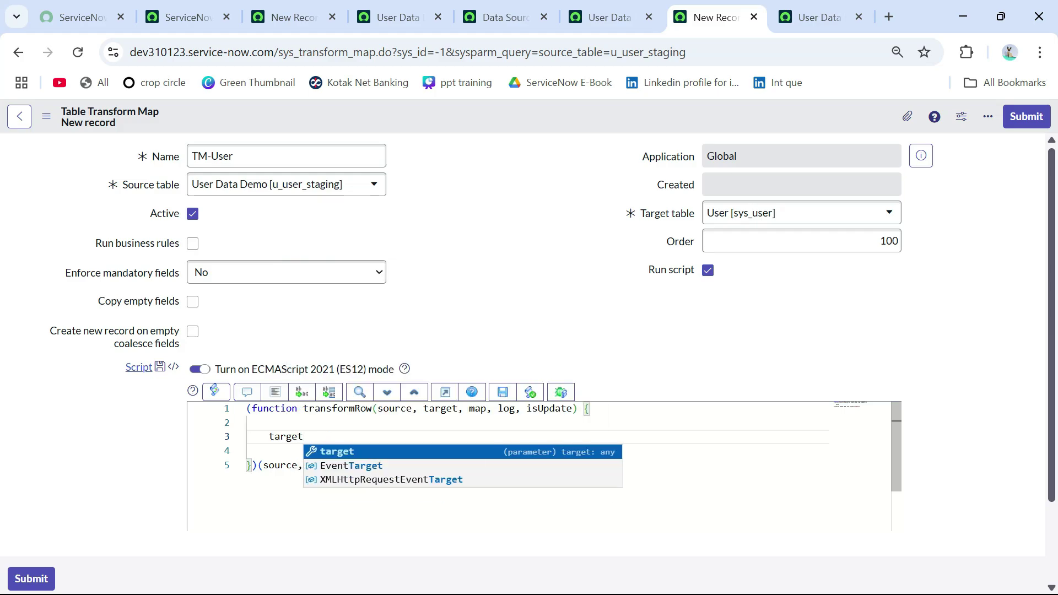
key(Escape)
text(.)
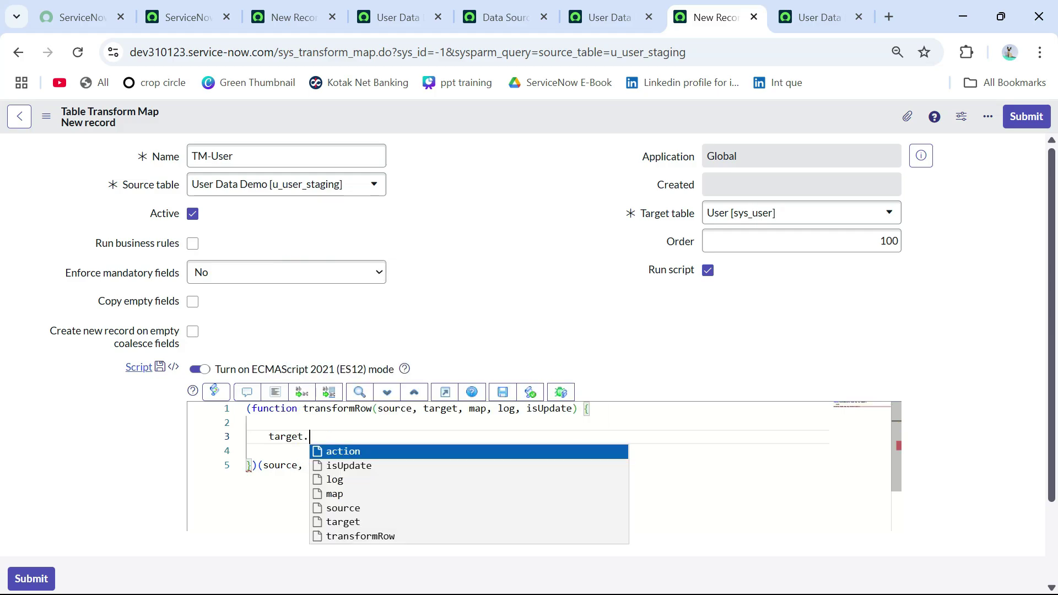
Recheck the Business phone column name in the blank user record, and complete the script line as target.phone = source.u_contact_no_;.
click(187, 18)
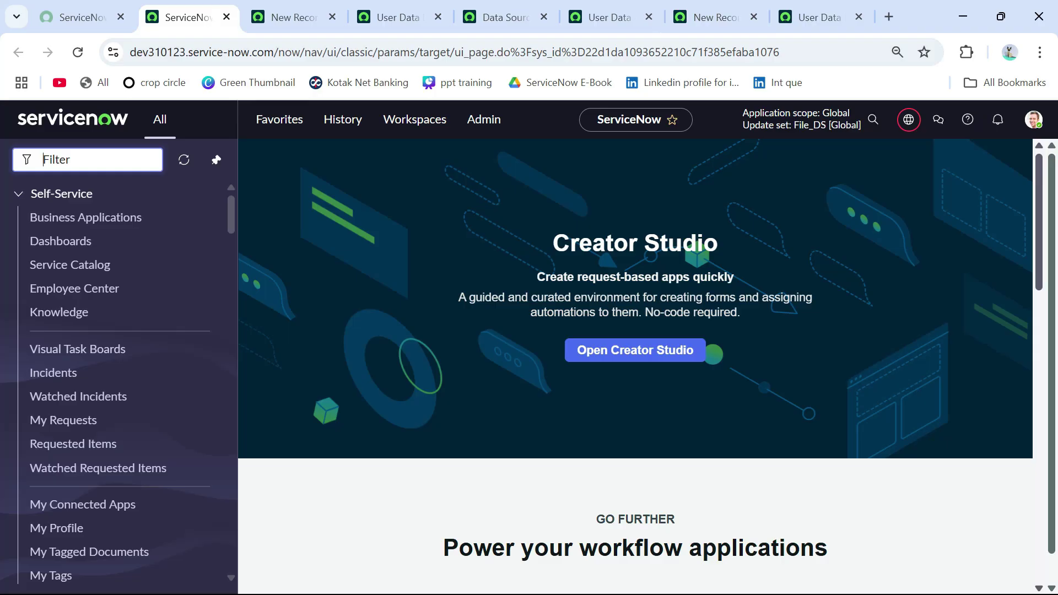
click(290, 17)
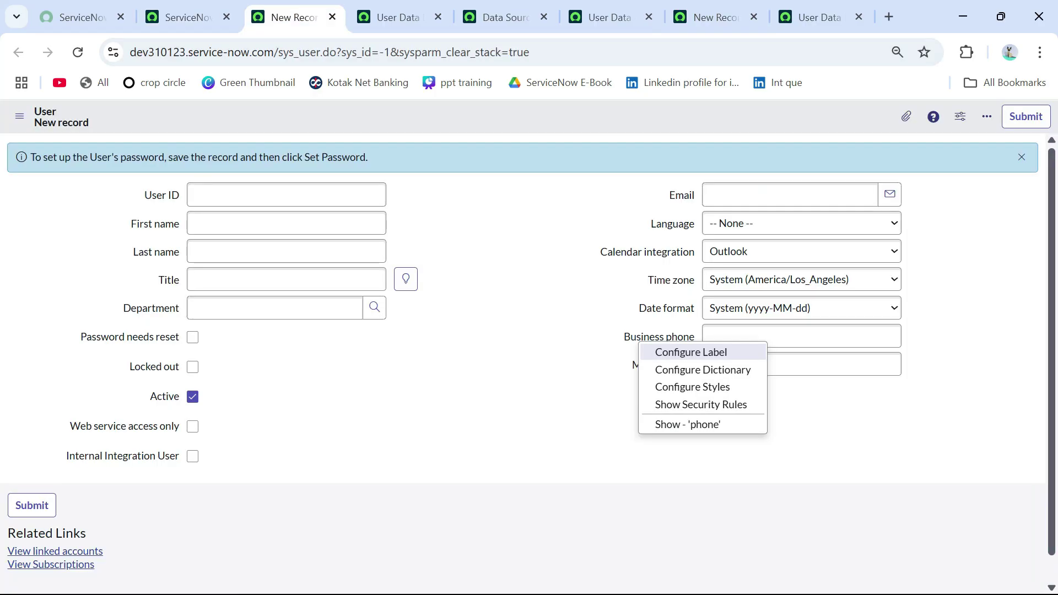
click(818, 17)
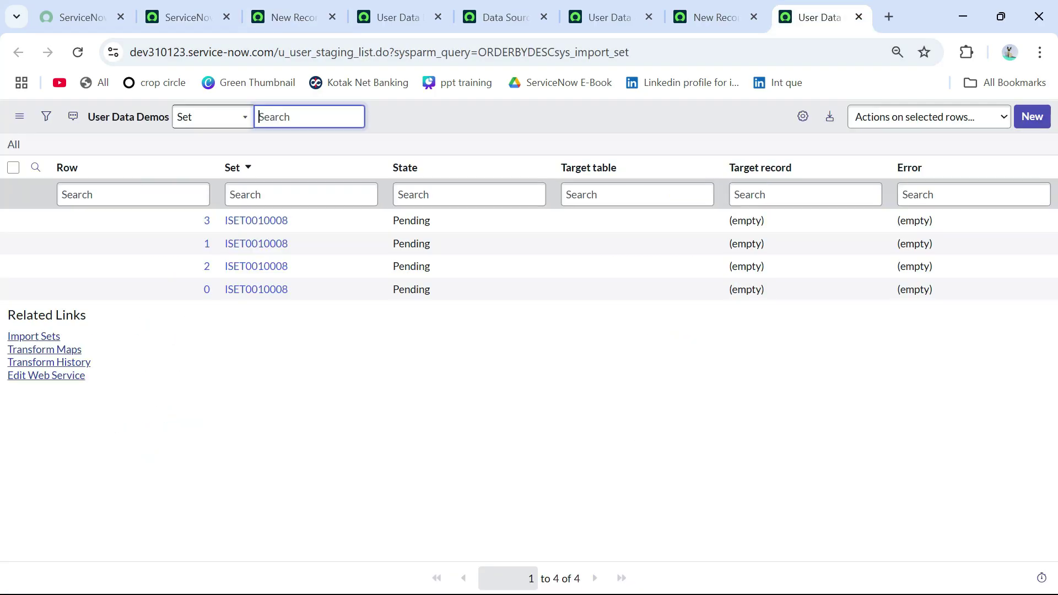
click(716, 17)
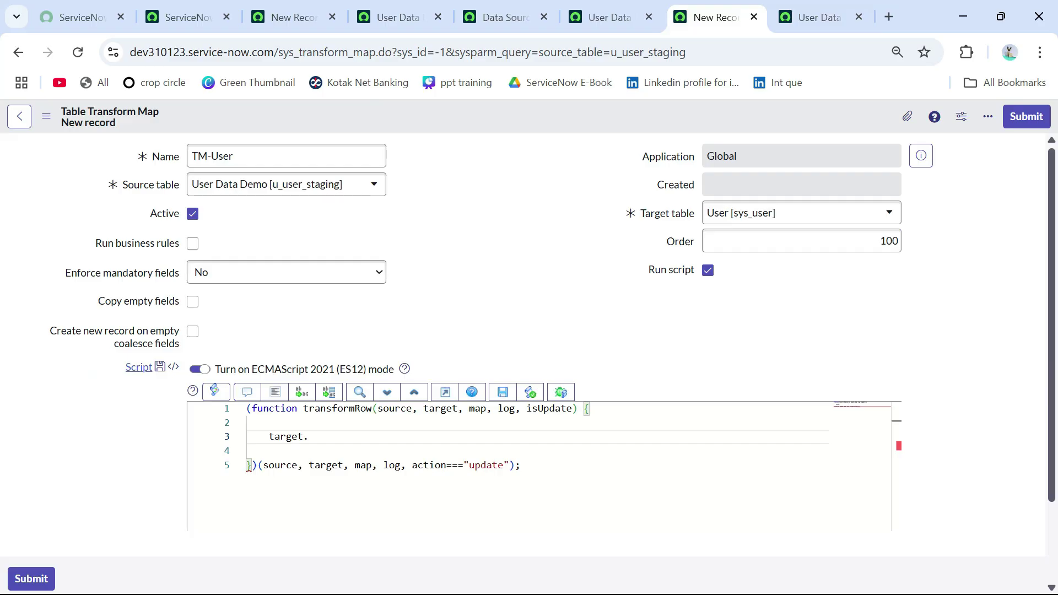
text(phone =)
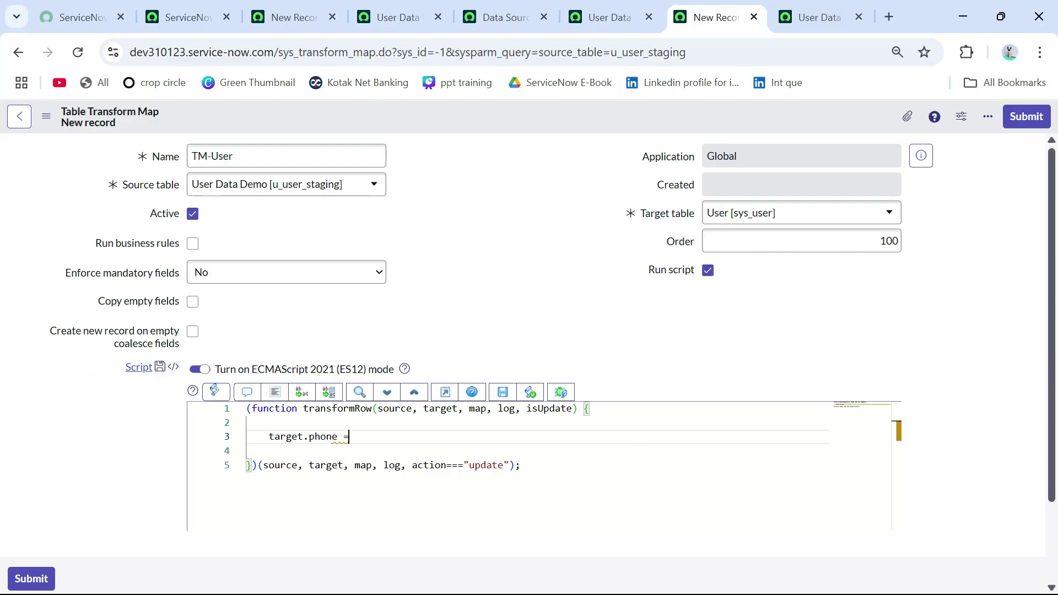
text( sour)
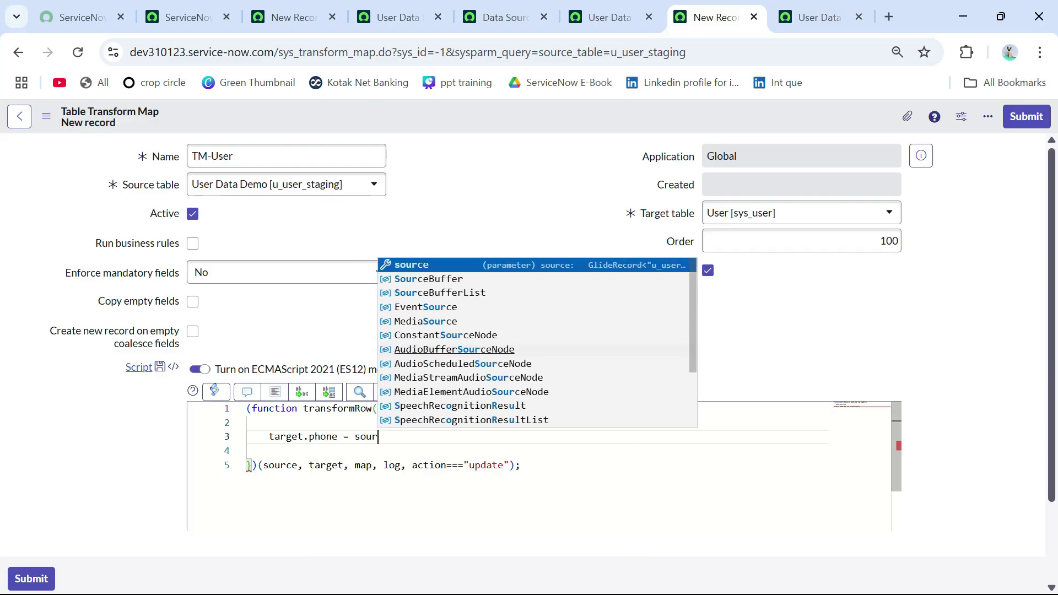
text(ce.)
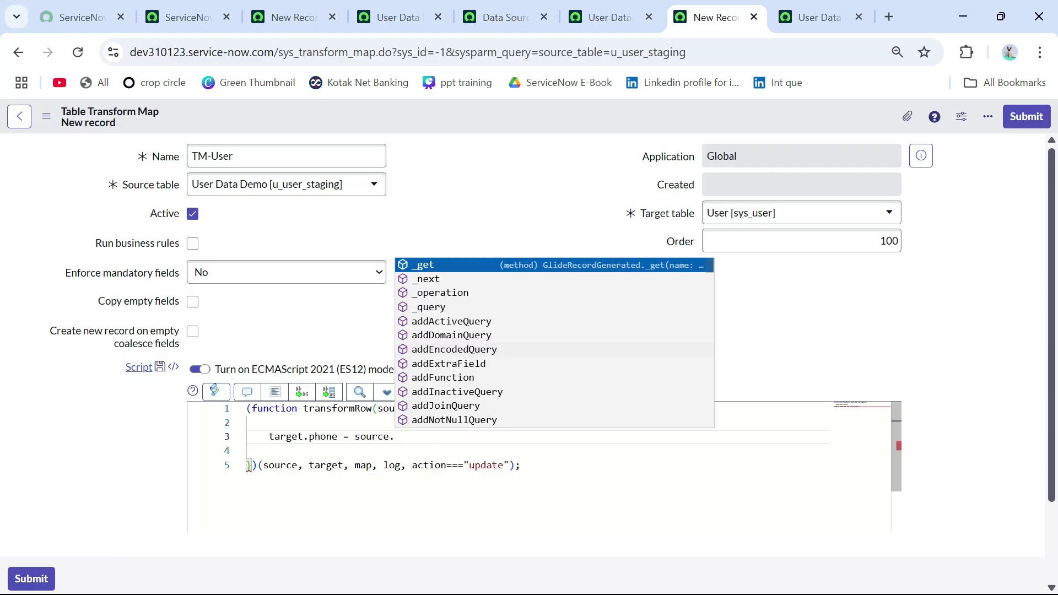
text(u)
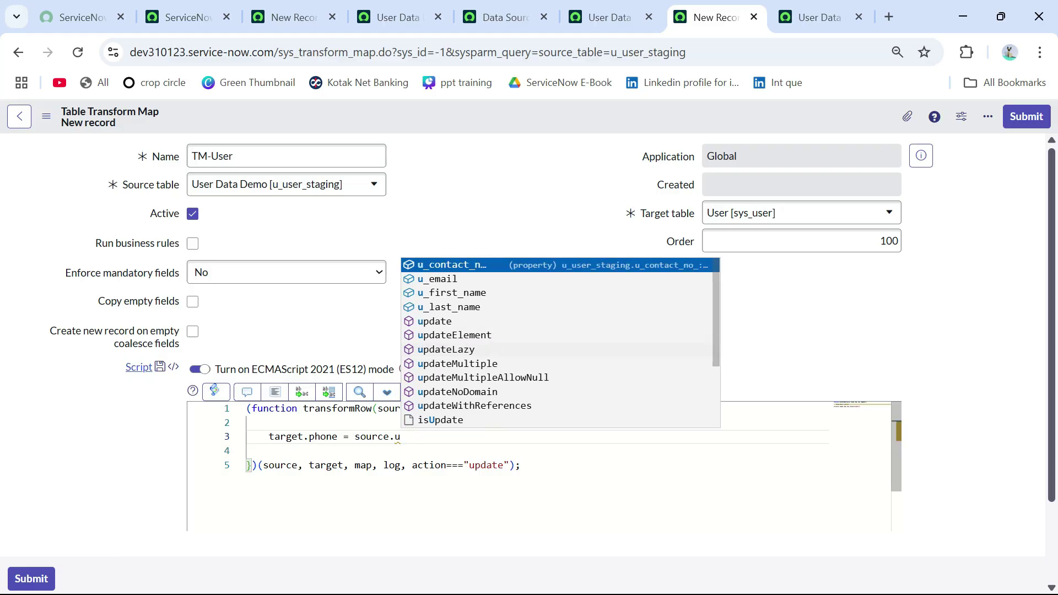
key(Return)
text(;)
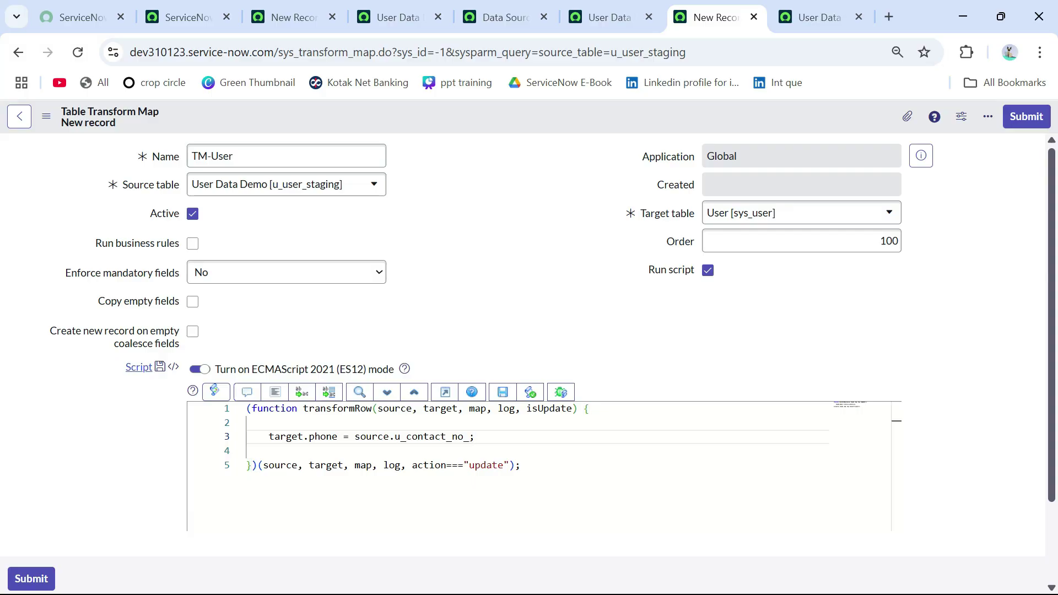
Save the TM-User transform map and automatically map its matching fields.
right_click(537, 117)
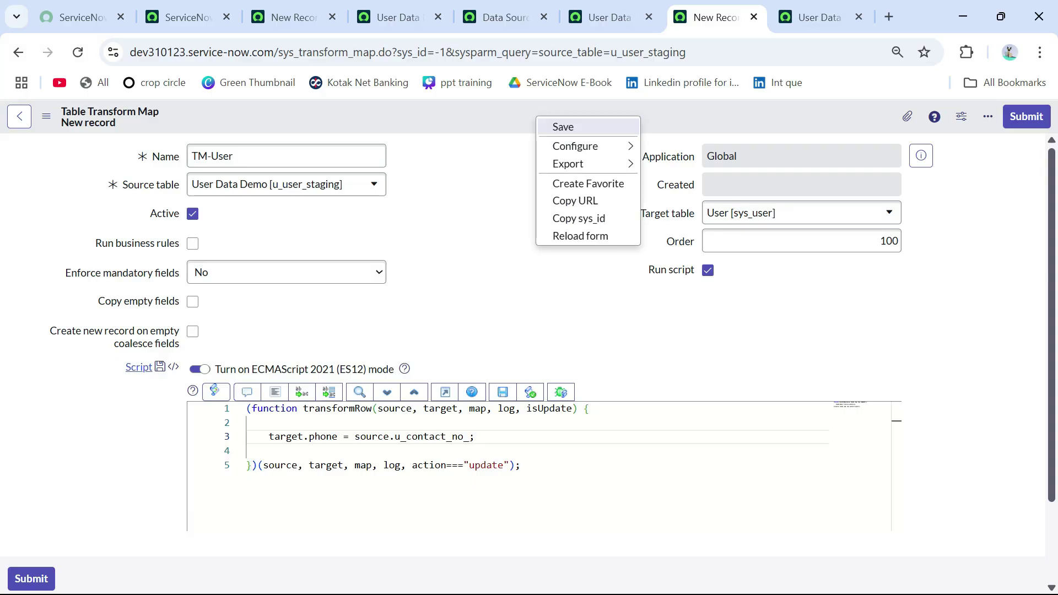
click(563, 127)
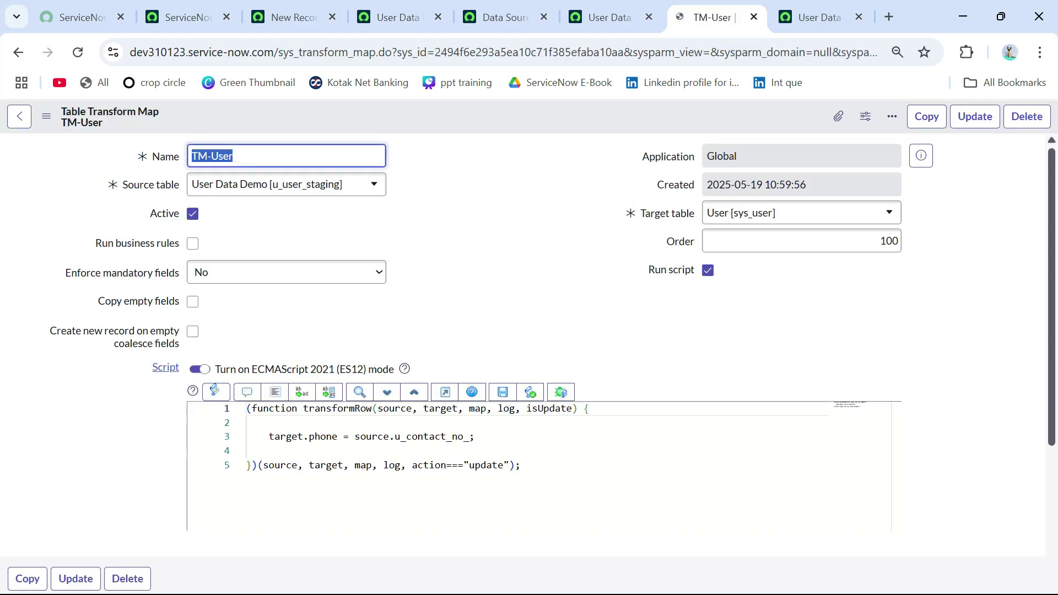
scroll(523, 362, down, 4)
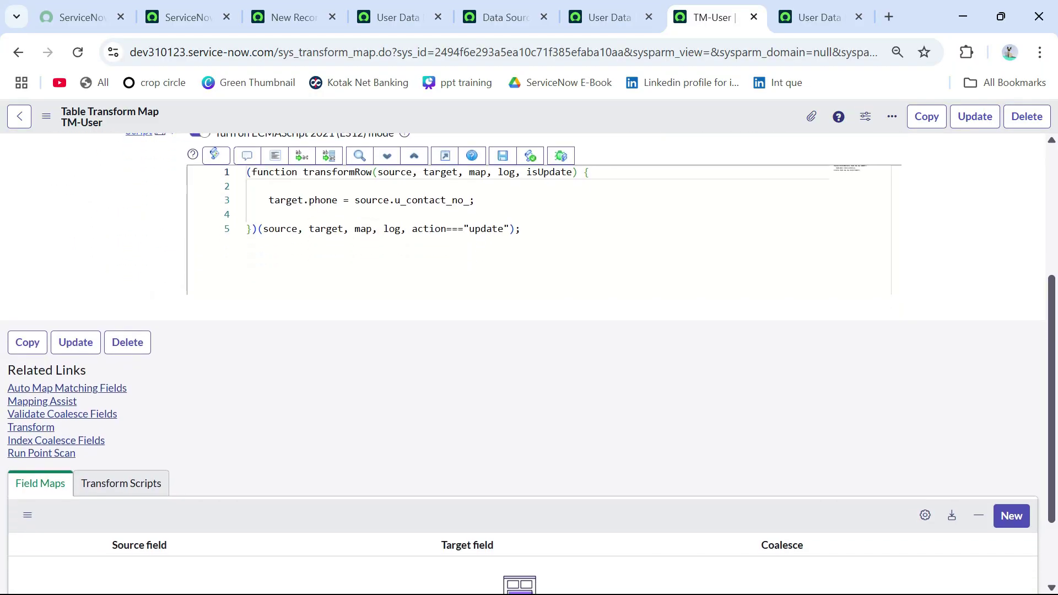
scroll(539, 242, down, 1)
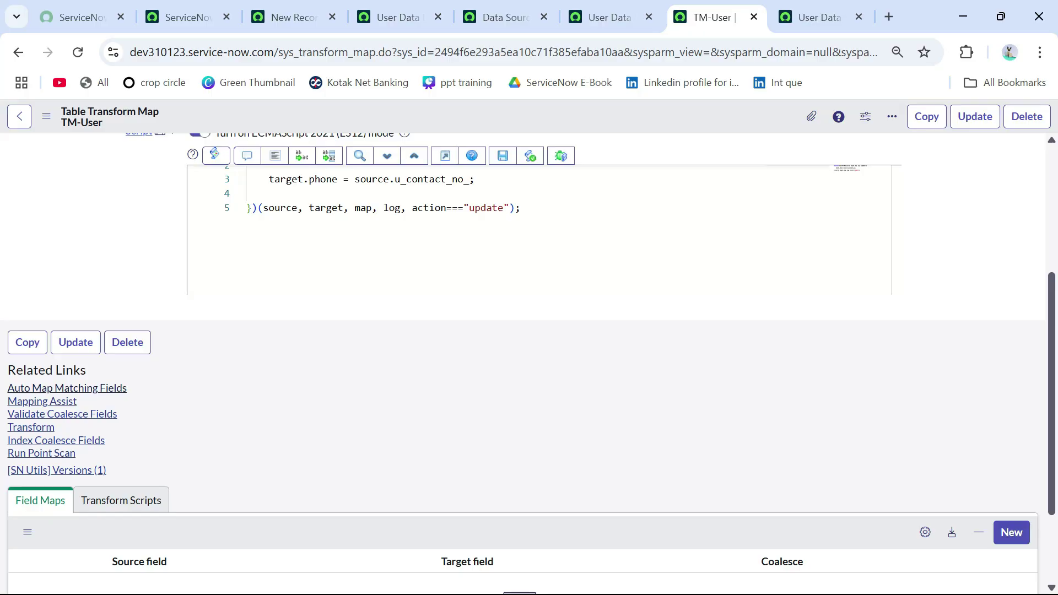
click(67, 389)
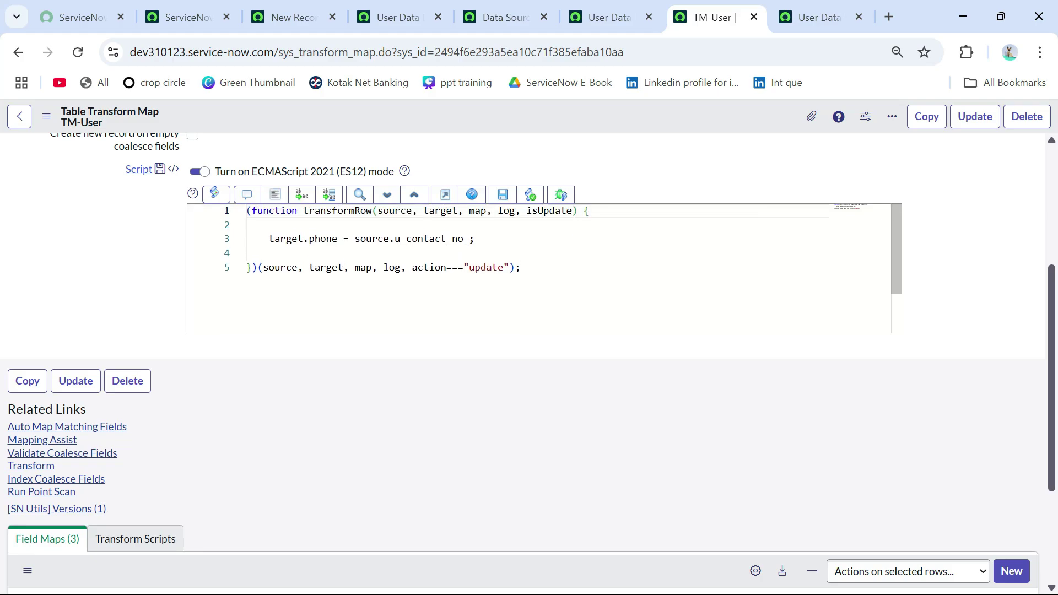
scroll(527, 365, down, 1)
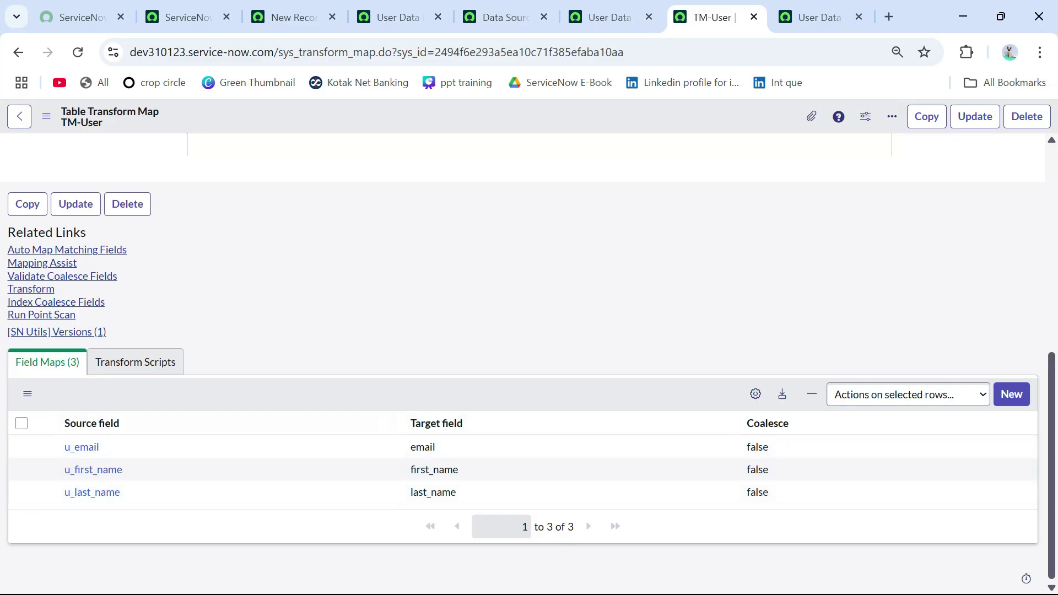
Switch to the Book1 workbook in Excel to check the Contact No. heading, and return to the transform map.
scroll(529, 363, up, 4)
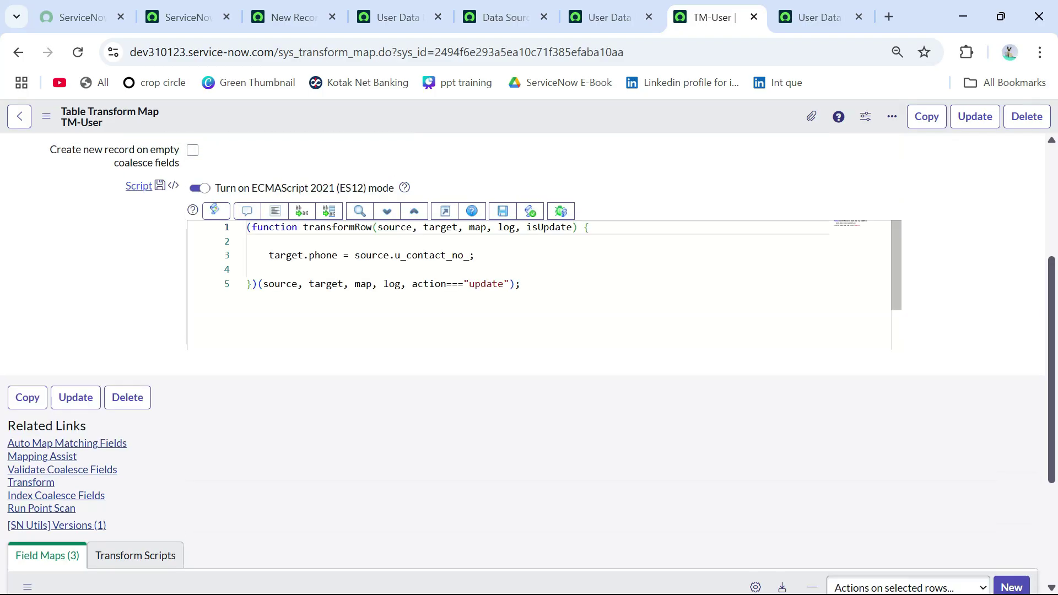
key(alt+Tab)
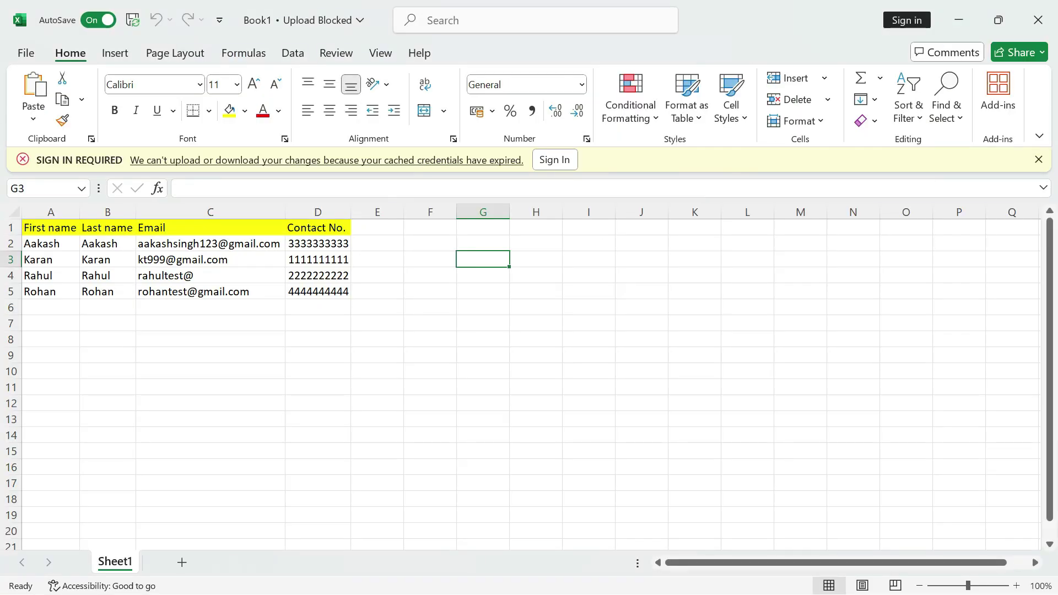
click(318, 228)
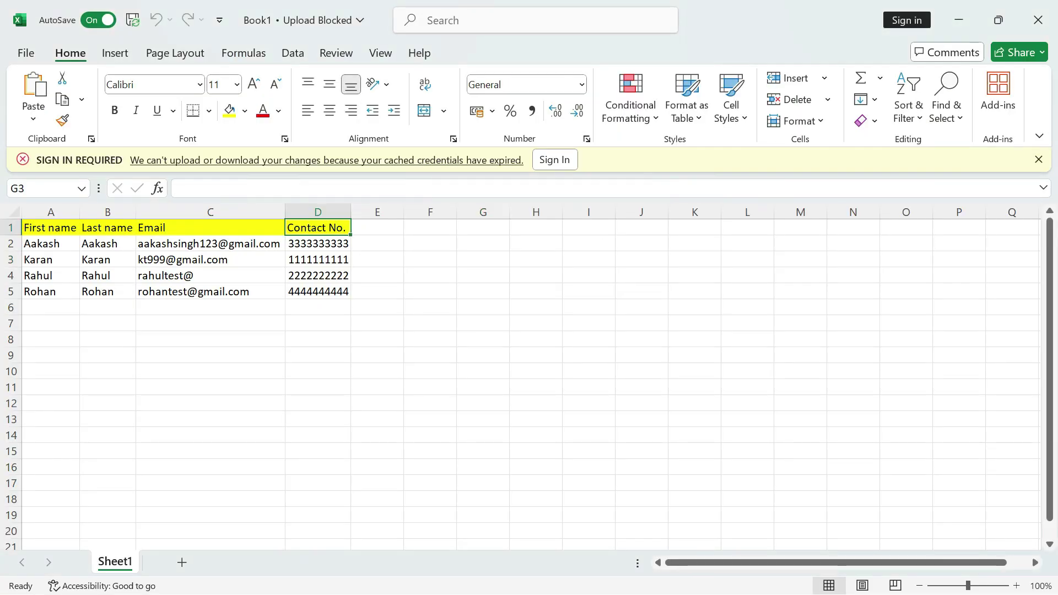
key(alt+Tab)
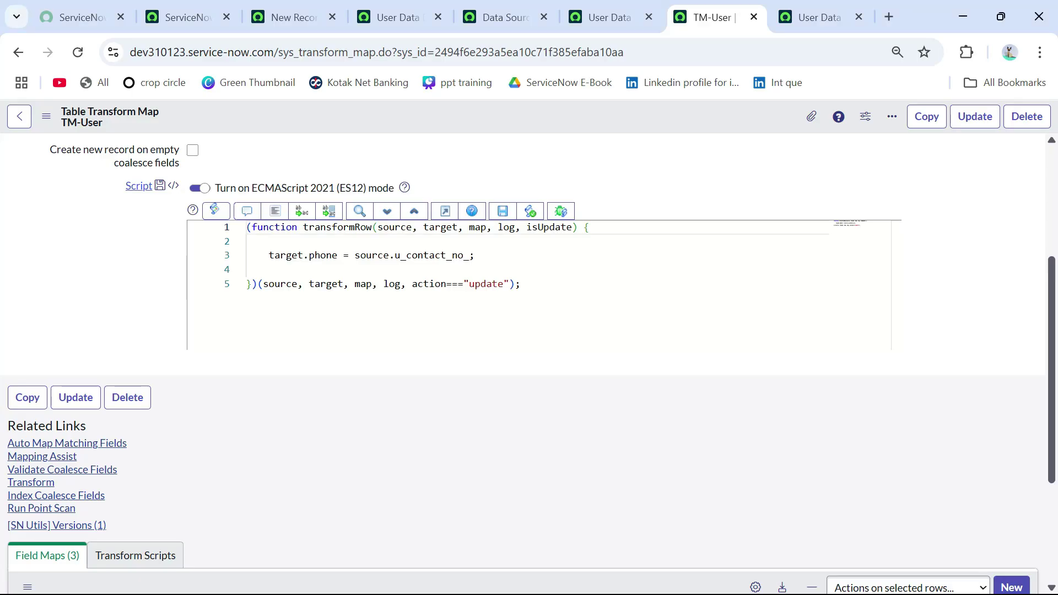
Review the transform map's phone assignment script together with its source-to-target field maps.
scroll(528, 364, down, 5)
scroll(529, 364, up, 4)
scroll(529, 364, down, 1)
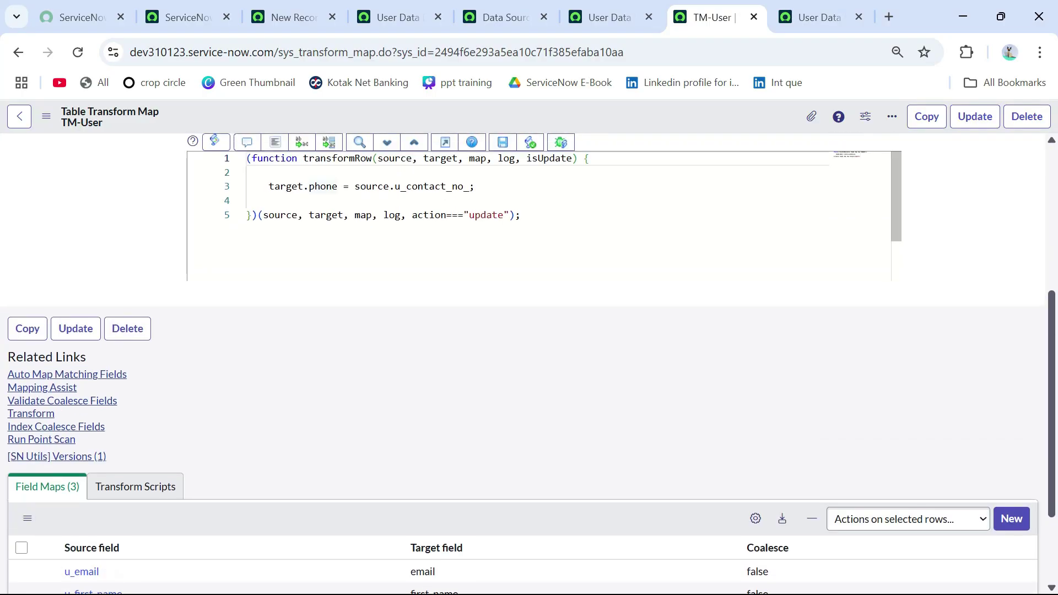
double_click(321, 186)
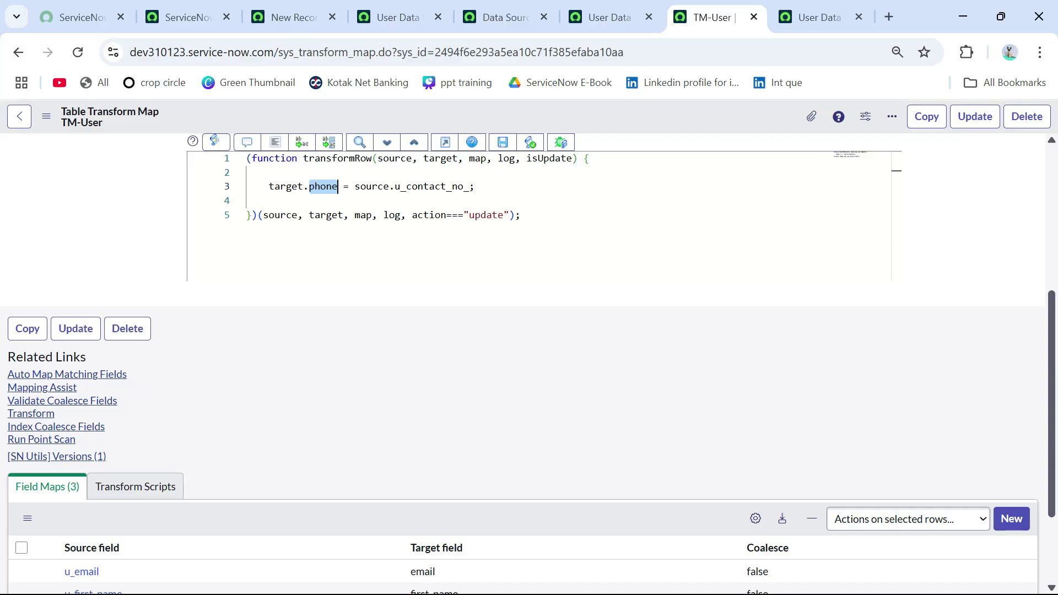
click(353, 375)
scroll(352, 375, up, 5)
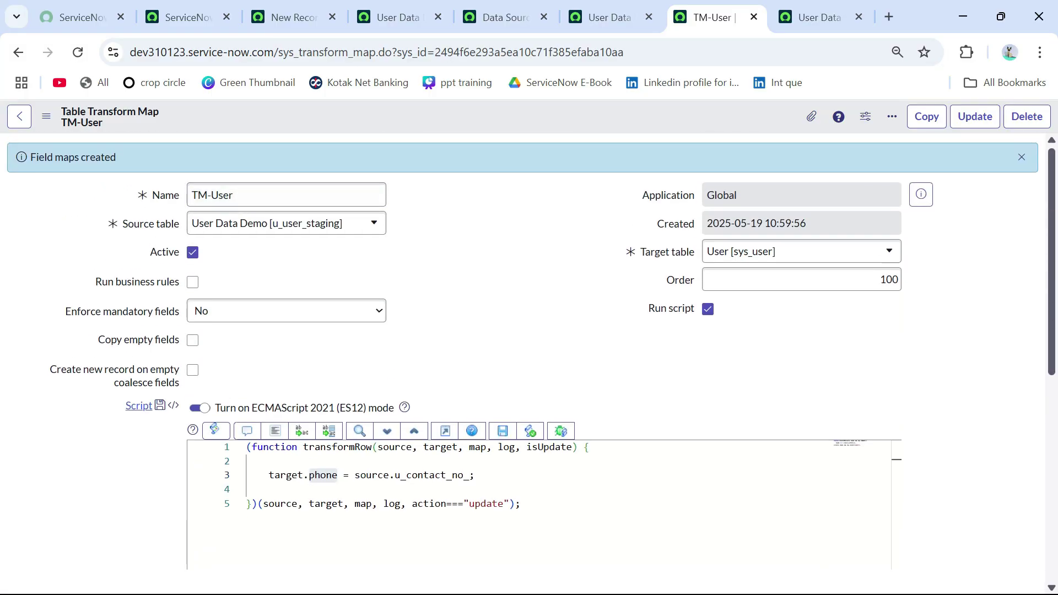
scroll(528, 363, down, 5)
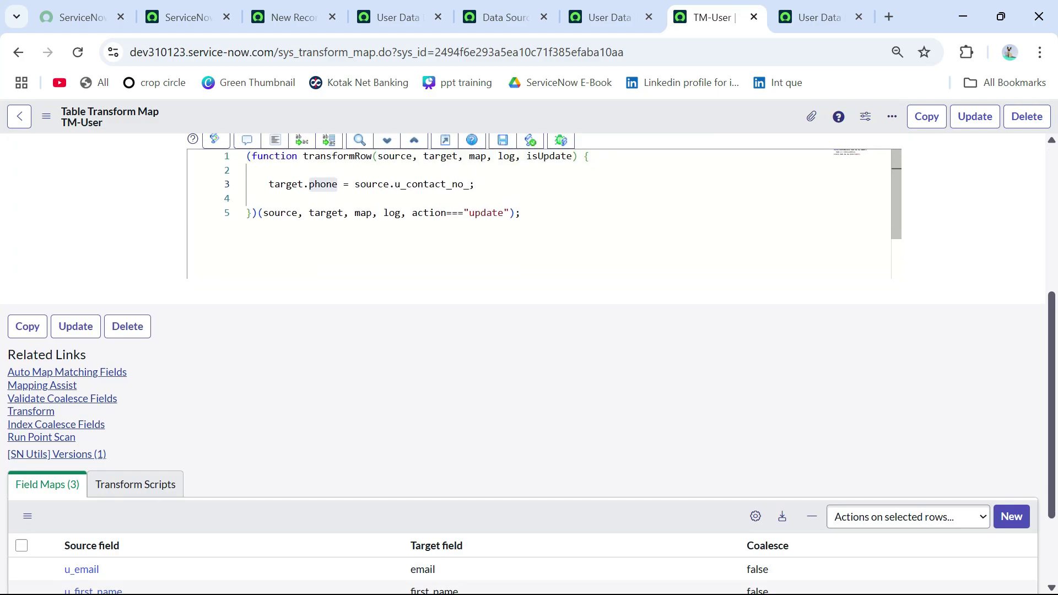
right_click(253, 177)
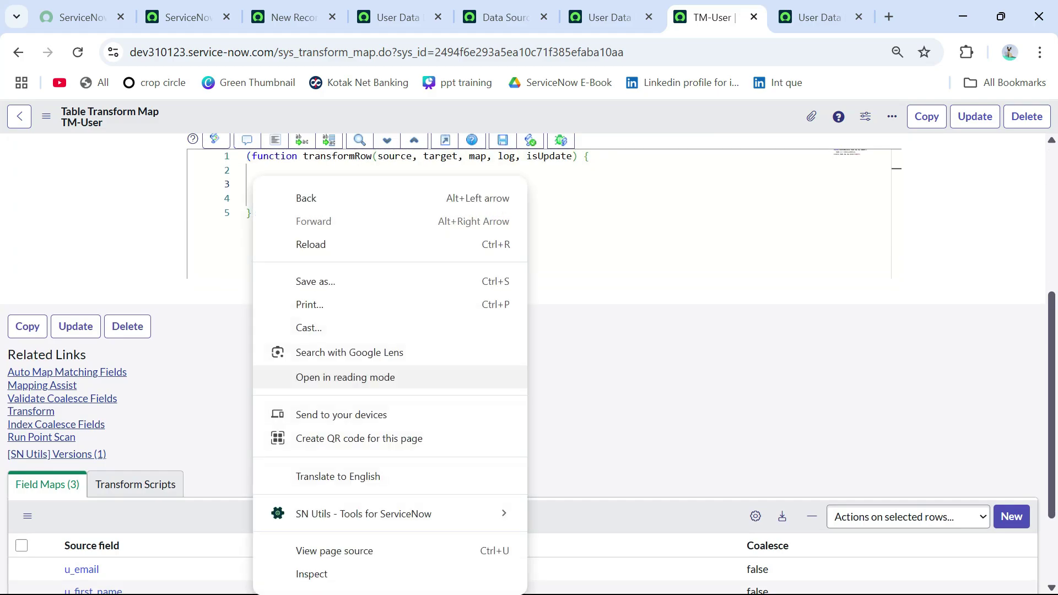
key(Escape)
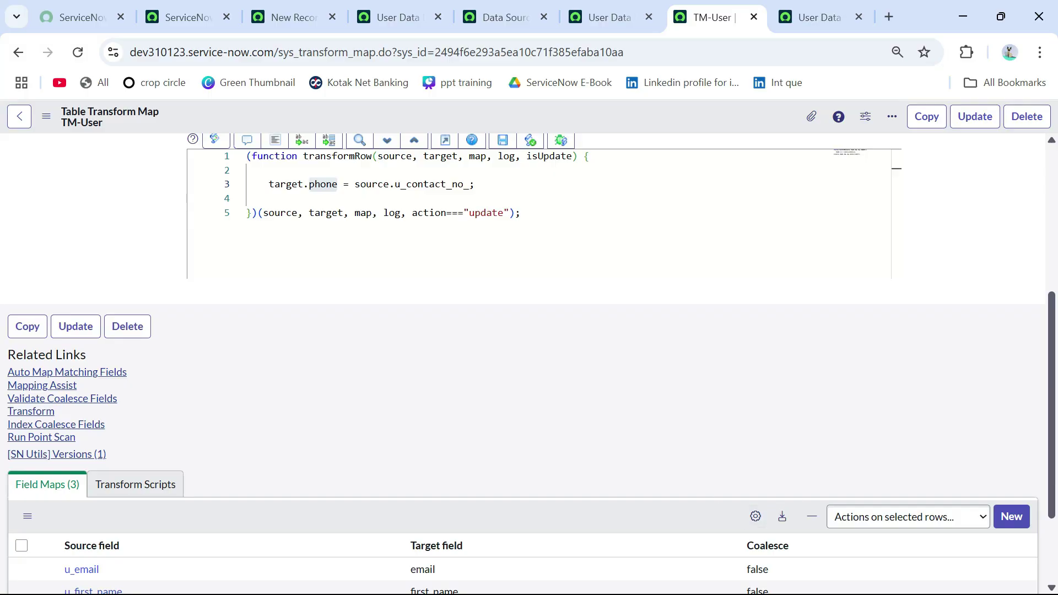
scroll(220, 423, down, 2)
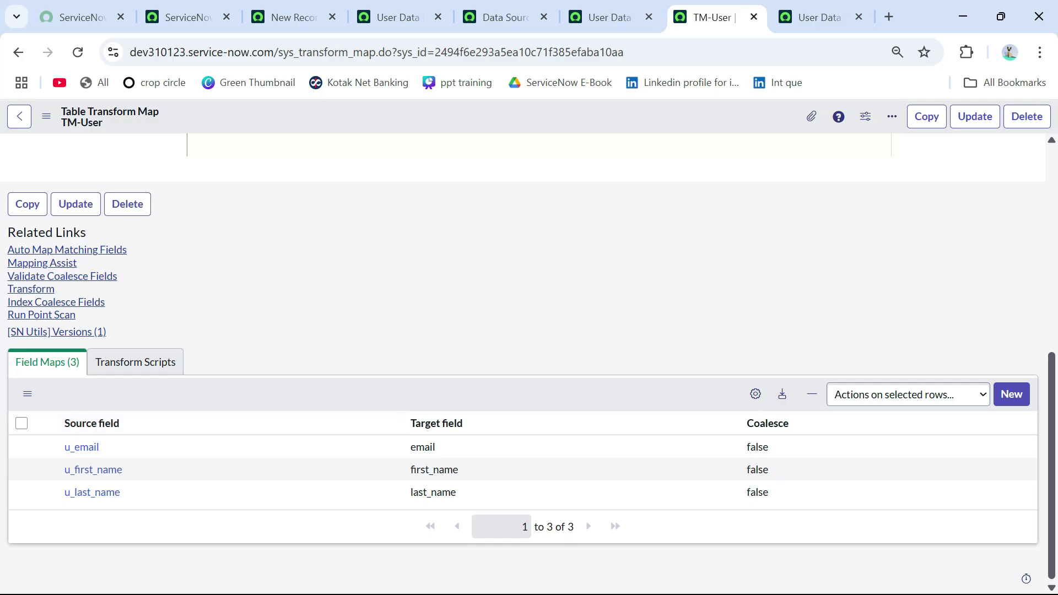
scroll(524, 363, up, 4)
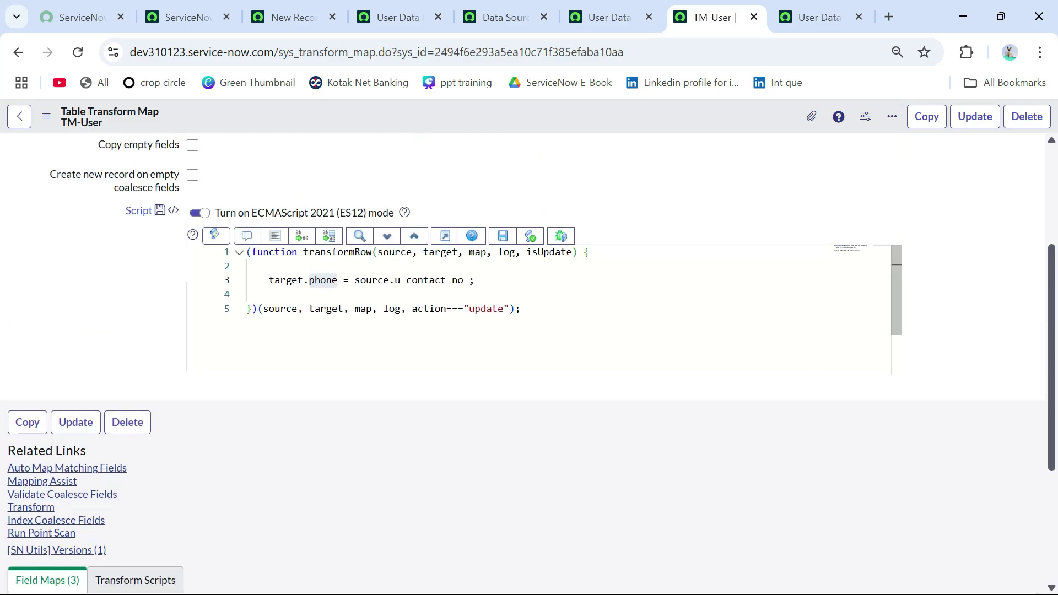
scroll(540, 286, down, 1)
scroll(540, 287, up, 5)
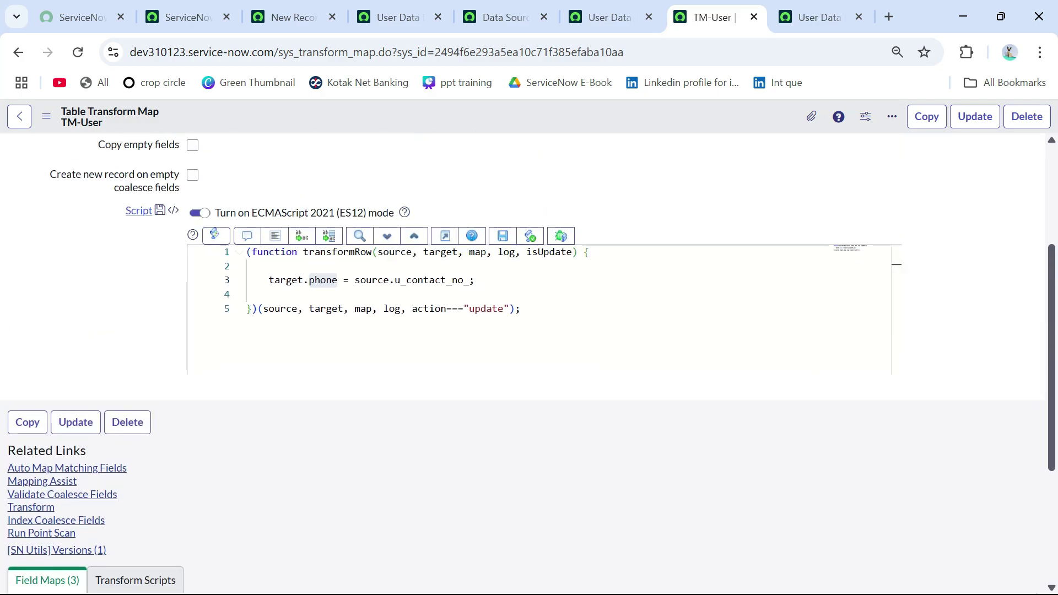
Look over the TM-User transform map's phone script and settings, and save the map.
scroll(529, 363, down, 3)
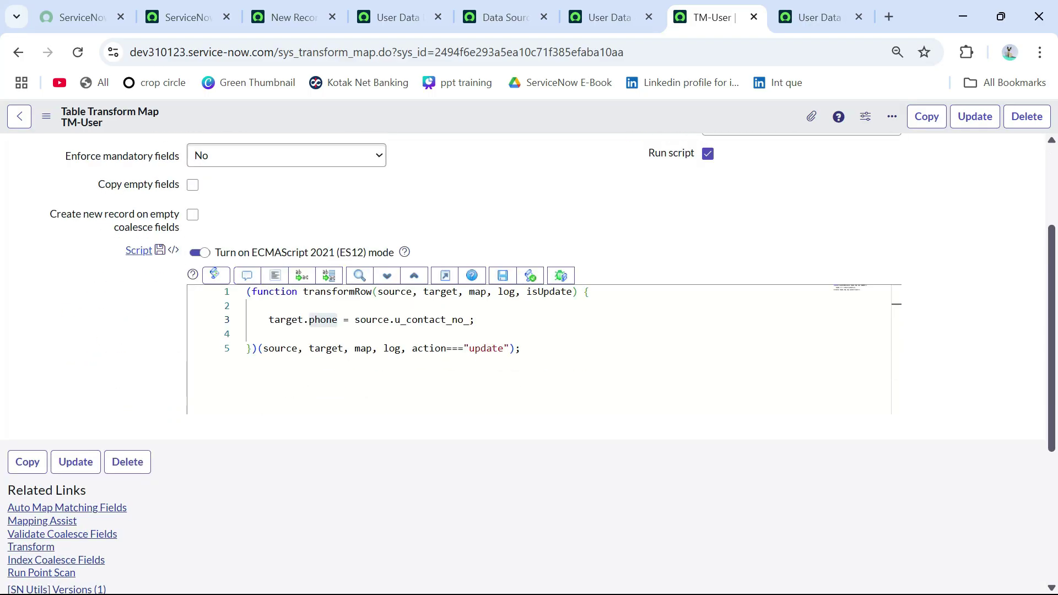
scroll(528, 364, up, 3)
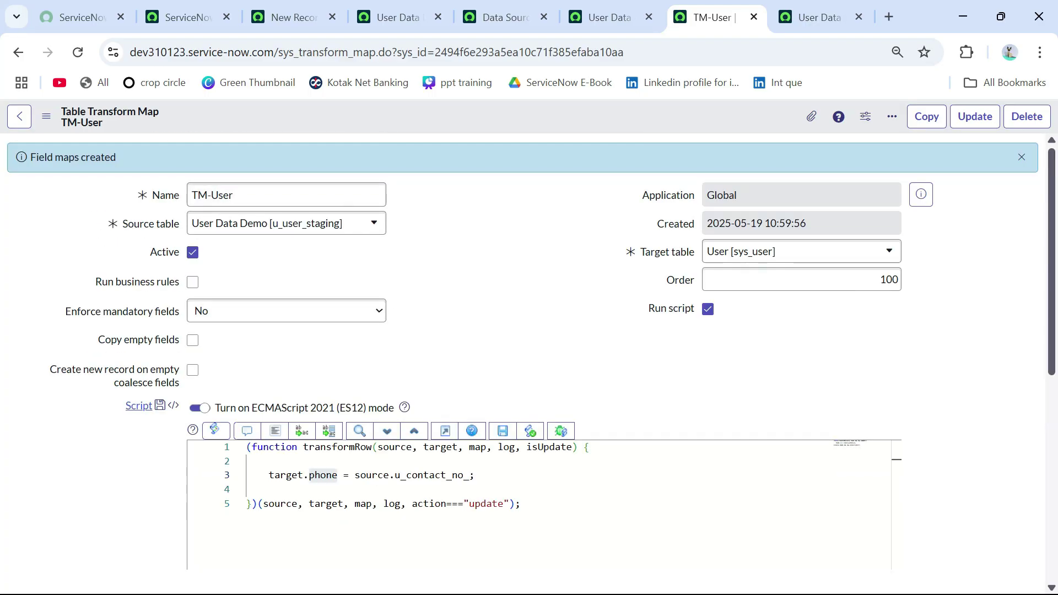
right_click(482, 110)
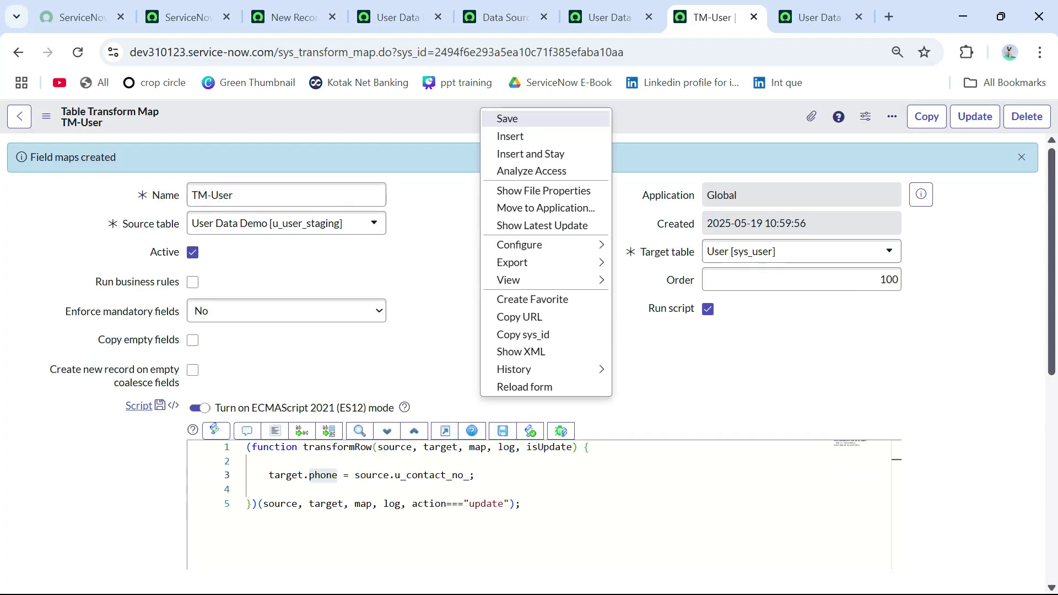
click(507, 119)
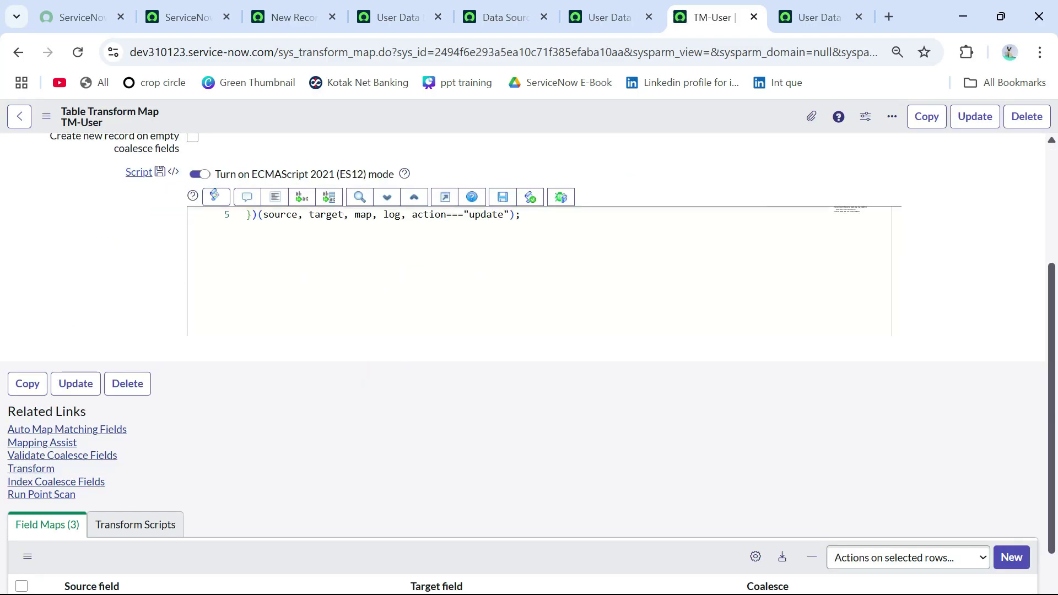
Run the transform on import set ISET0010008 with the TM-User map into sys_user.
scroll(522, 420, up, 3)
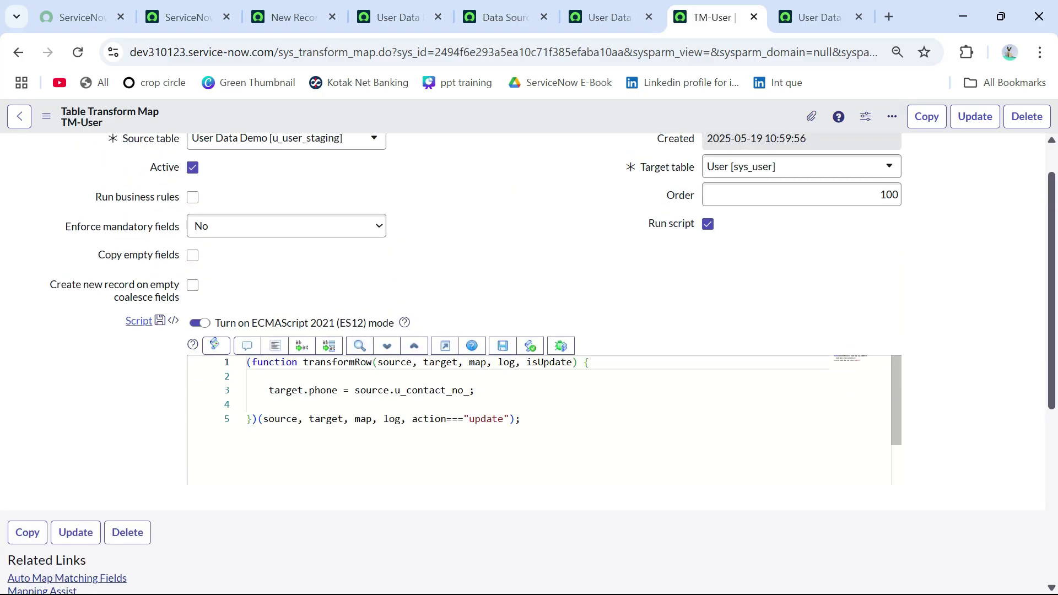
scroll(529, 364, down, 6)
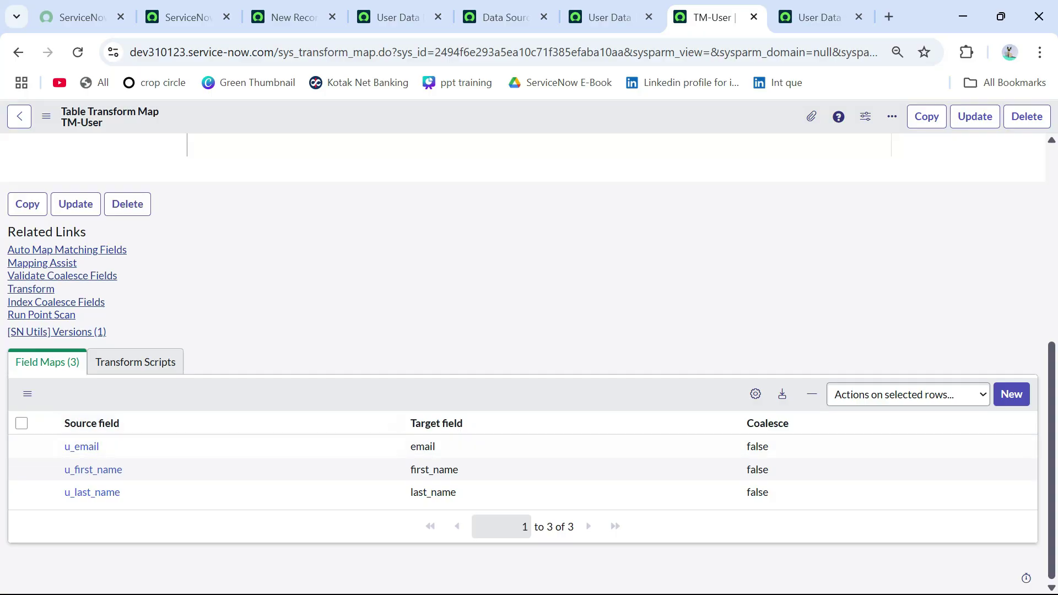
click(31, 289)
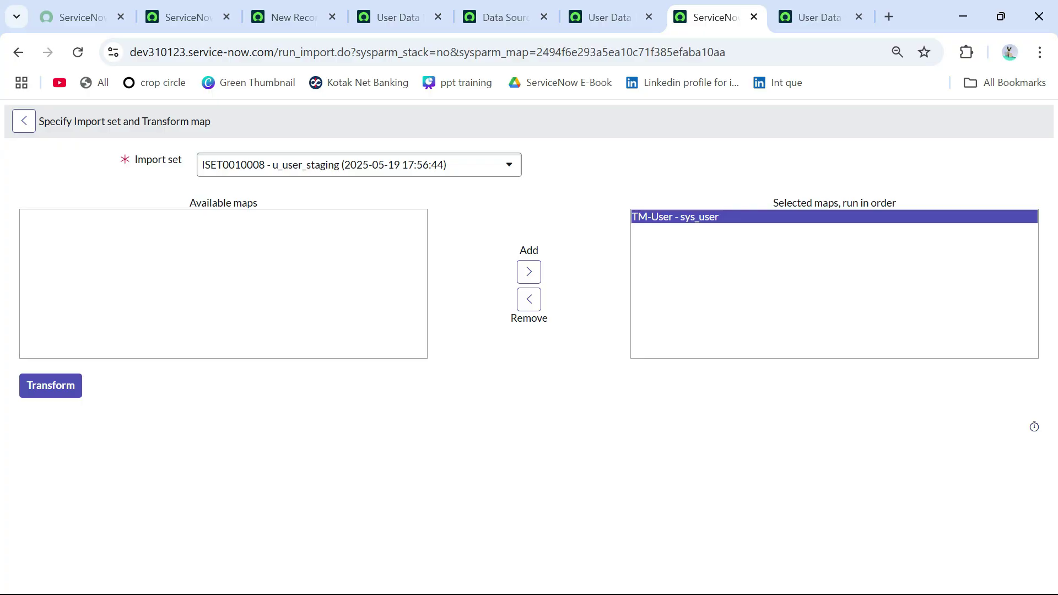
click(50, 386)
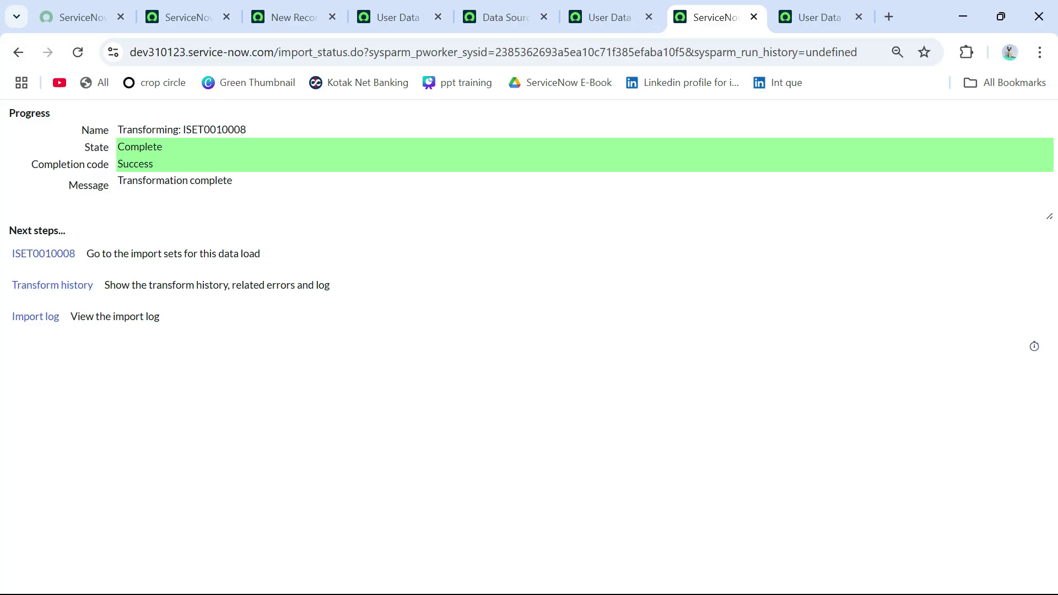
Check the state, completion code and message of the import set's transformation.
click(139, 146)
double_click(139, 147)
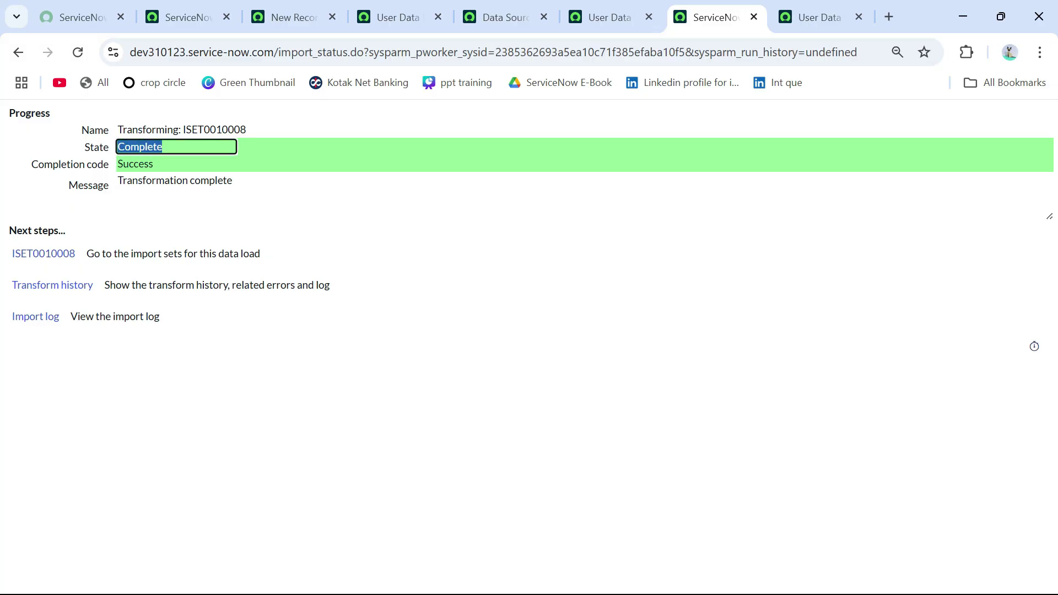
click(135, 164)
double_click(135, 164)
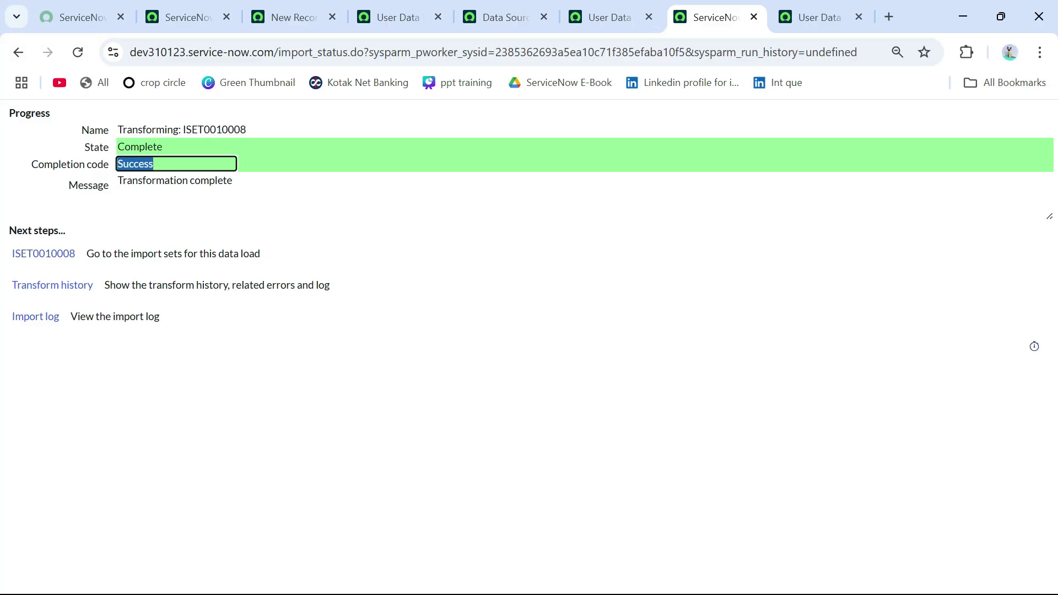
click(154, 181)
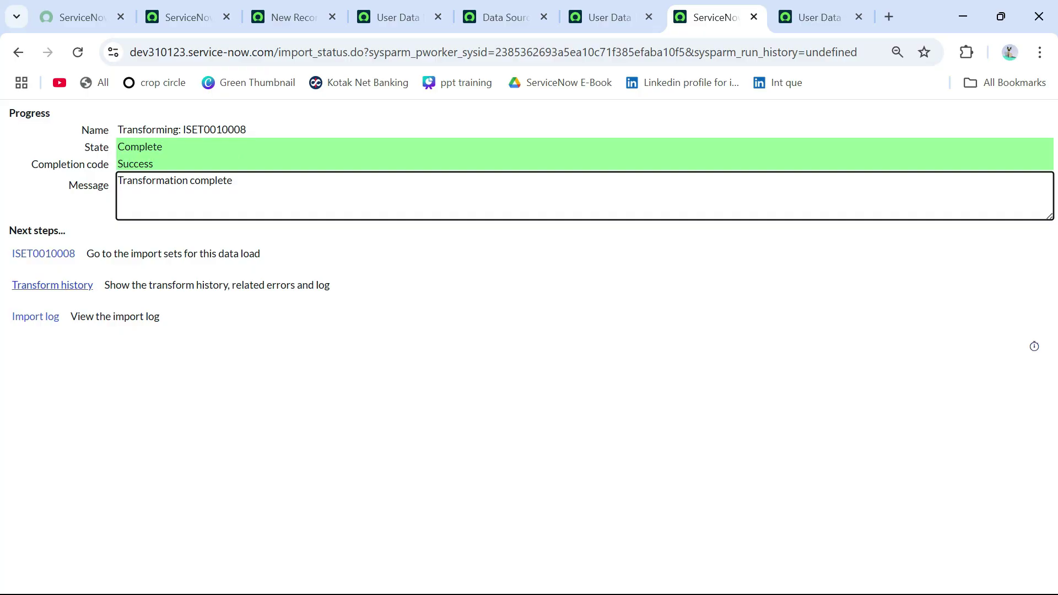
Open the transform history for the import set and examine its total, insert, update and ignored counts.
click(52, 285)
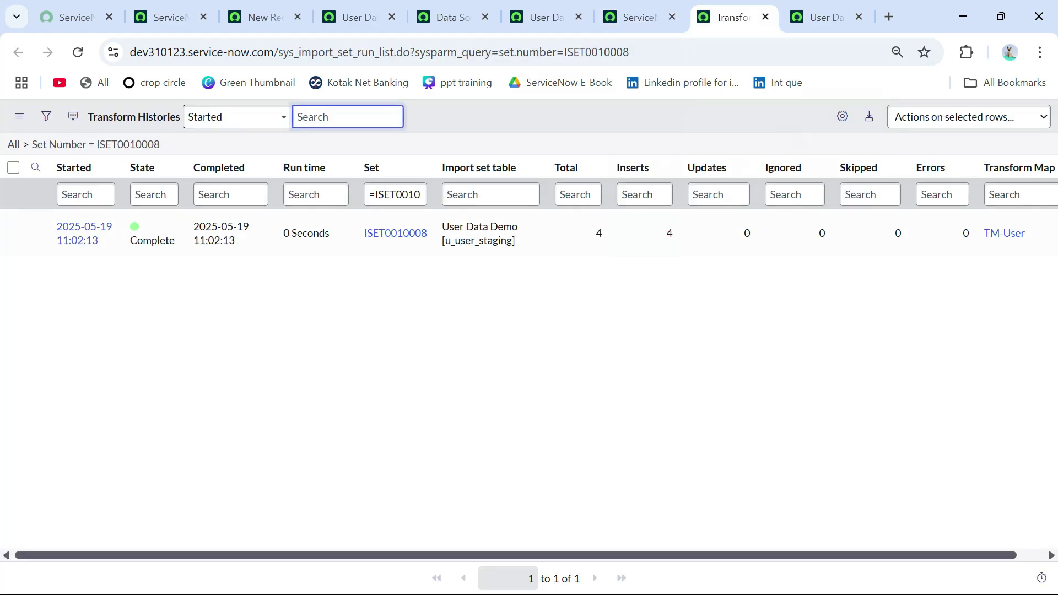
click(583, 234)
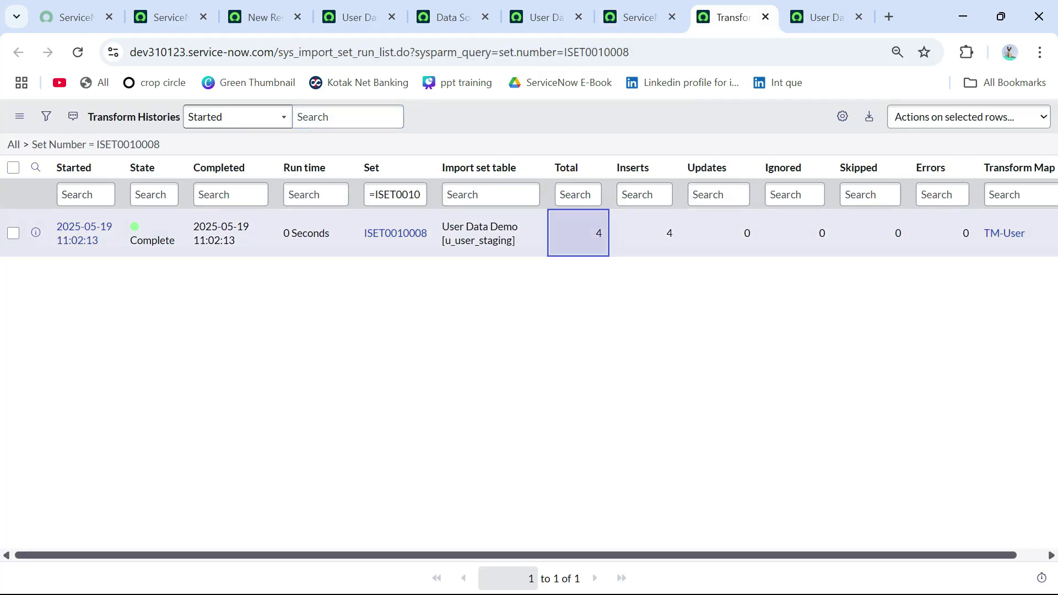
key(shift+Right)
double_click(669, 233)
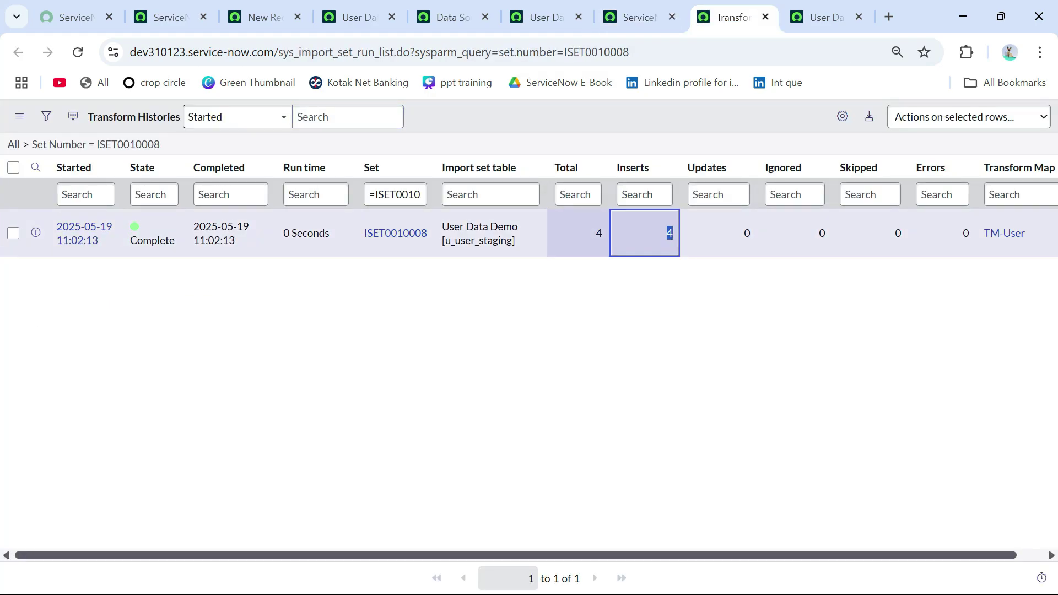
key(shift+Right)
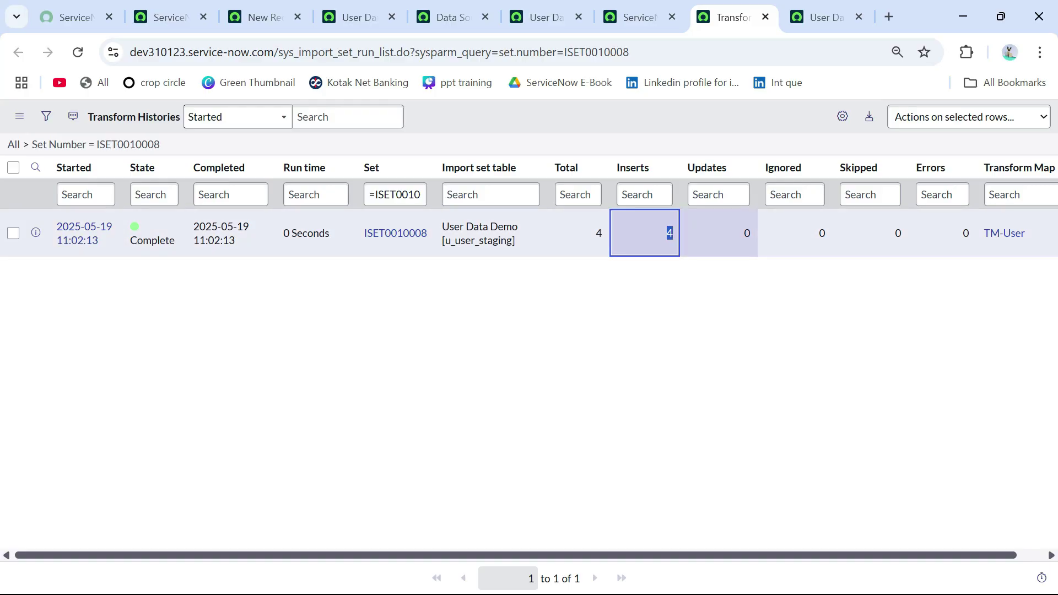
double_click(747, 233)
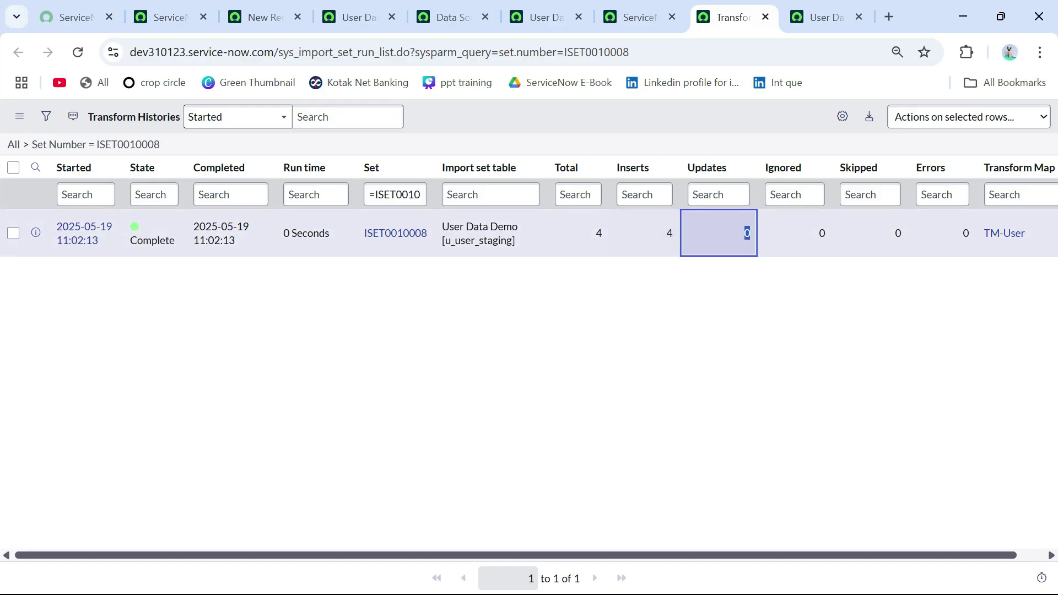
key(shift+Right)
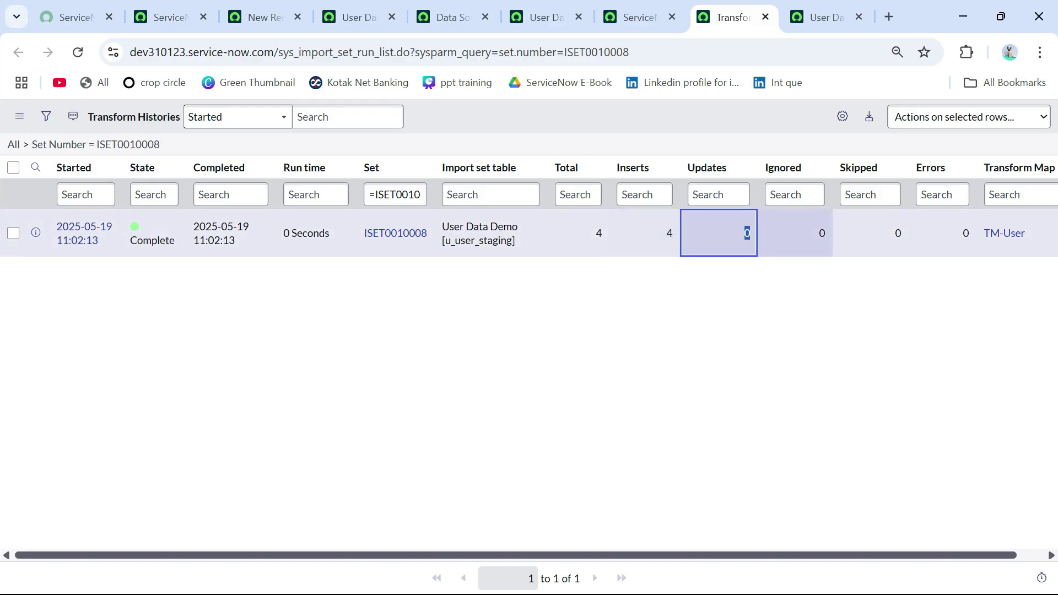
key(shift+Right)
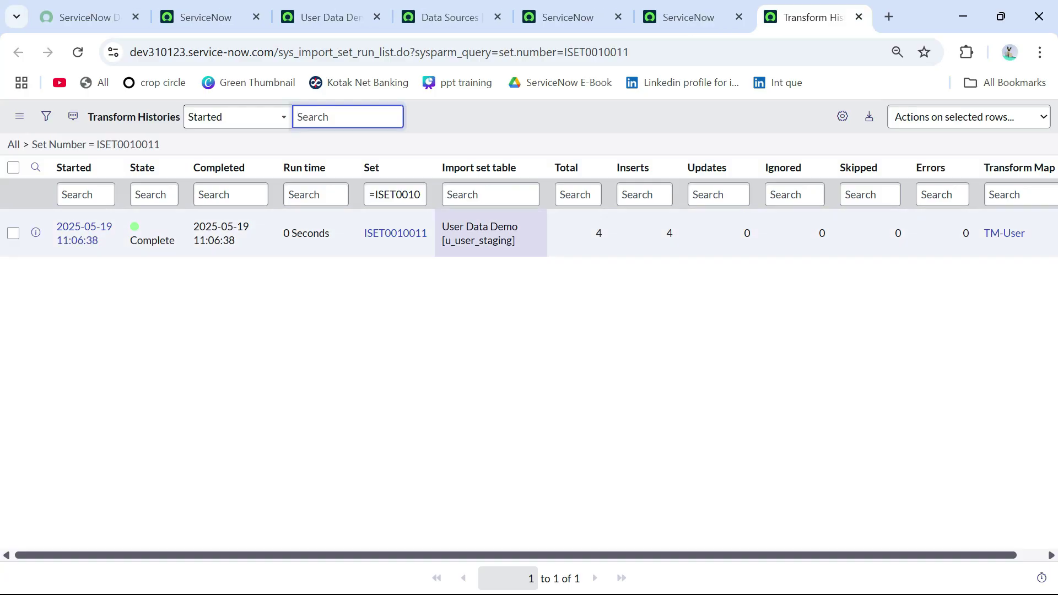
Return to the ServiceNow home page and open the sys_user table's record list from the navigator filter.
click(208, 17)
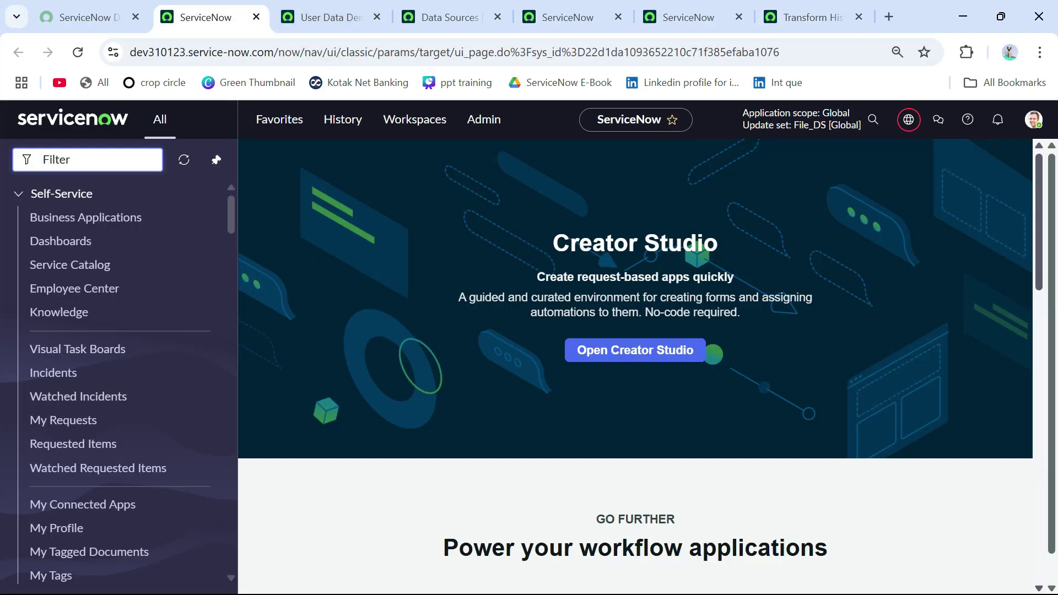
text(sys_)
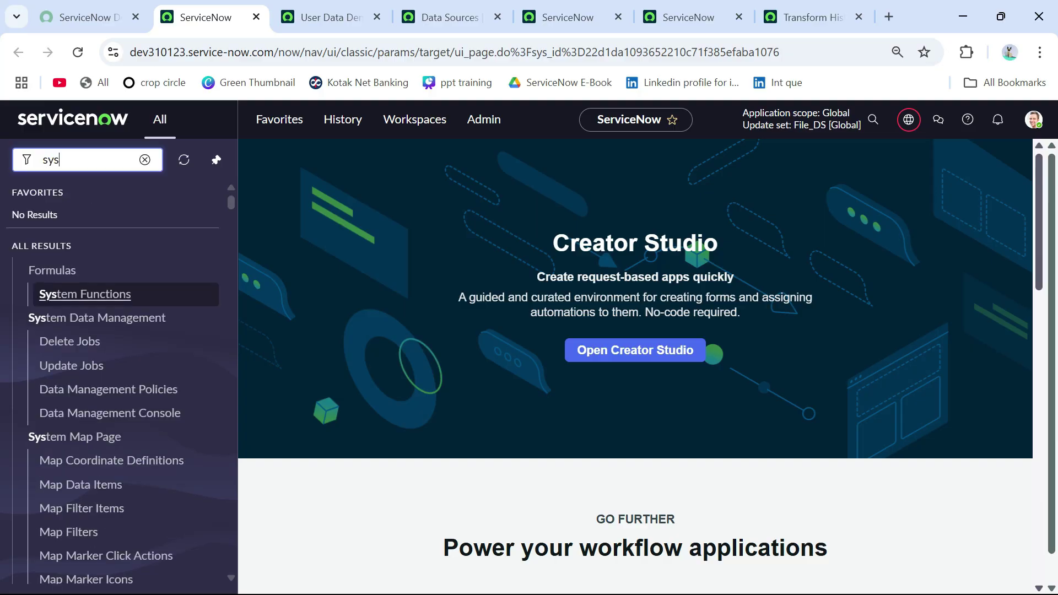
text(user.)
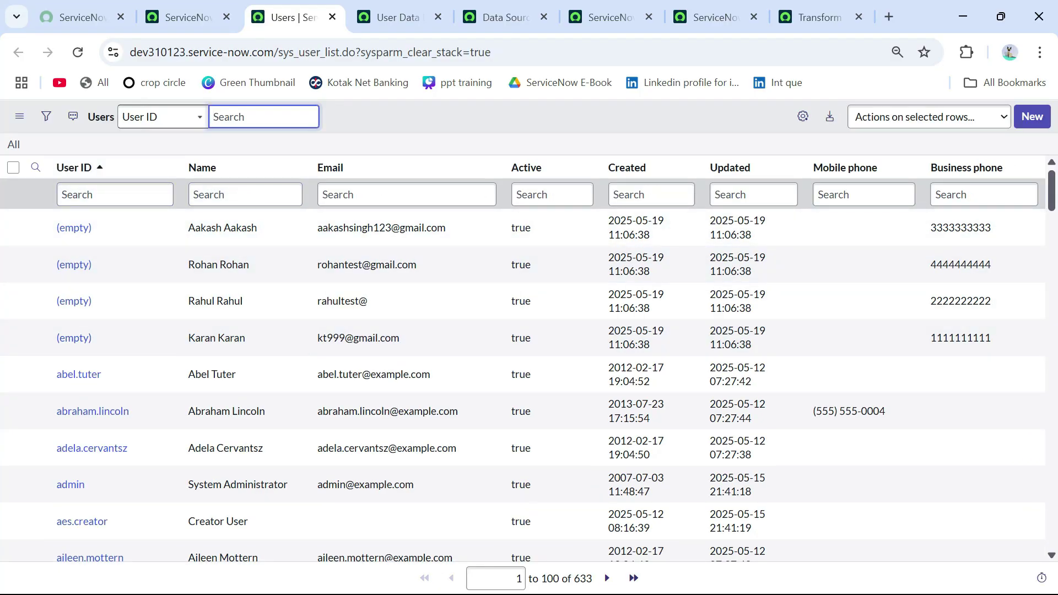
Filter the Users list to records with Created on Today.
click(46, 117)
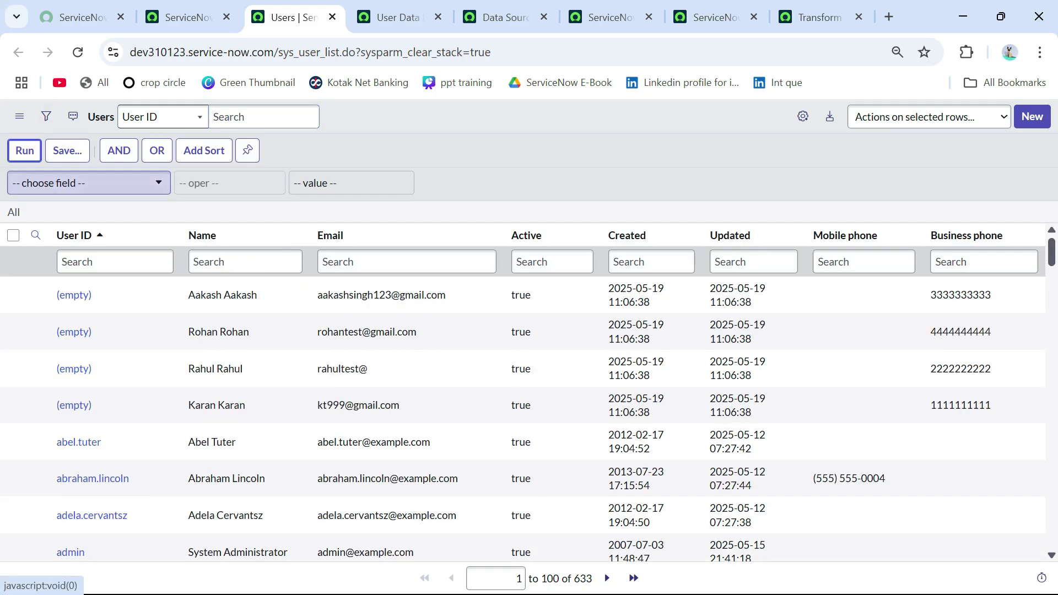
click(88, 183)
text(cre)
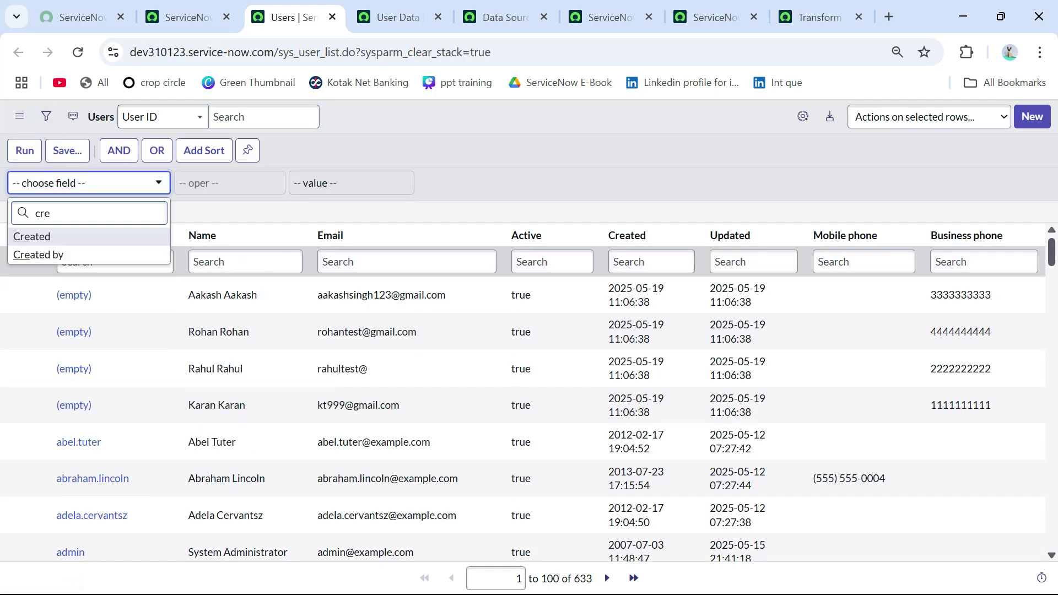
key(Return)
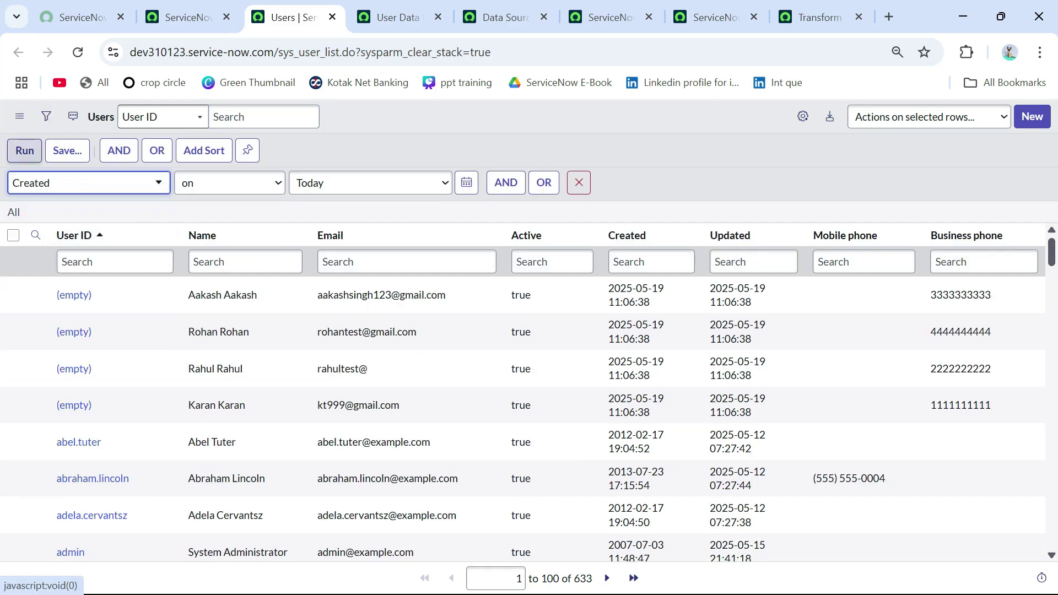
click(24, 150)
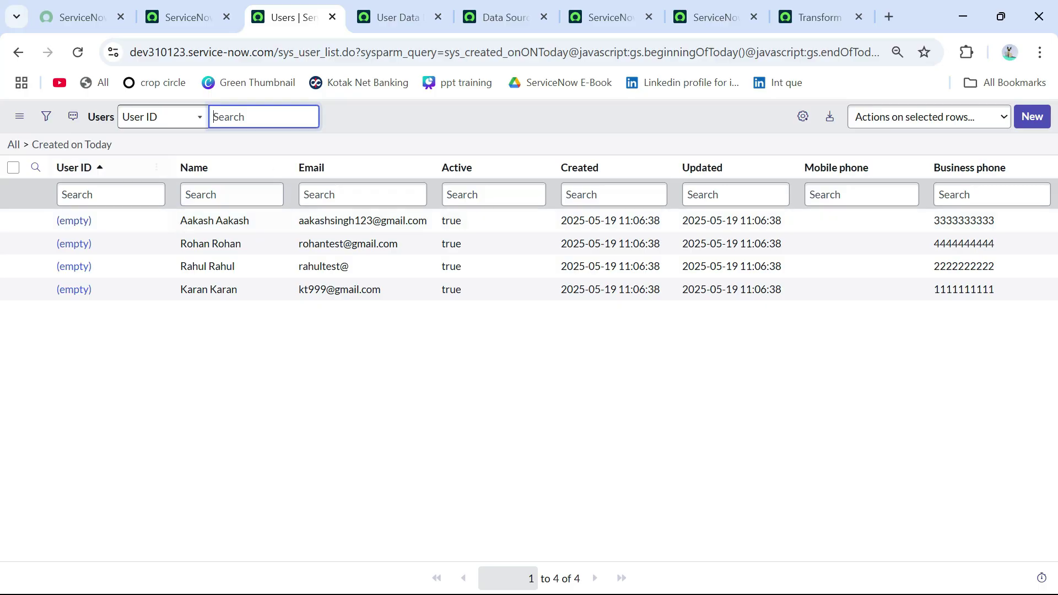
Personalize the Users list columns by adding First name and Last name to the selected ones.
click(802, 116)
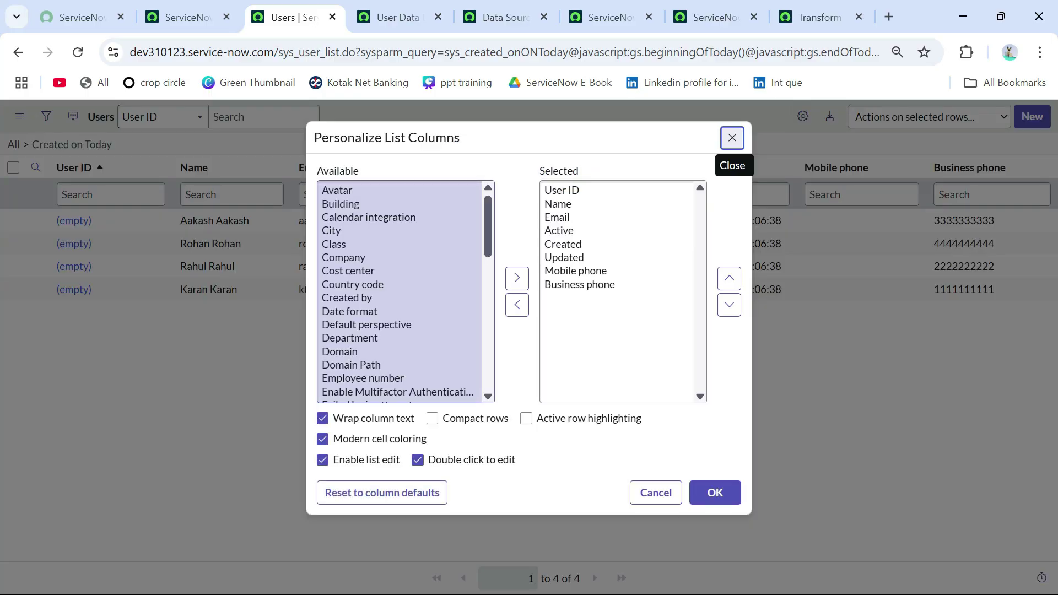
text(fi)
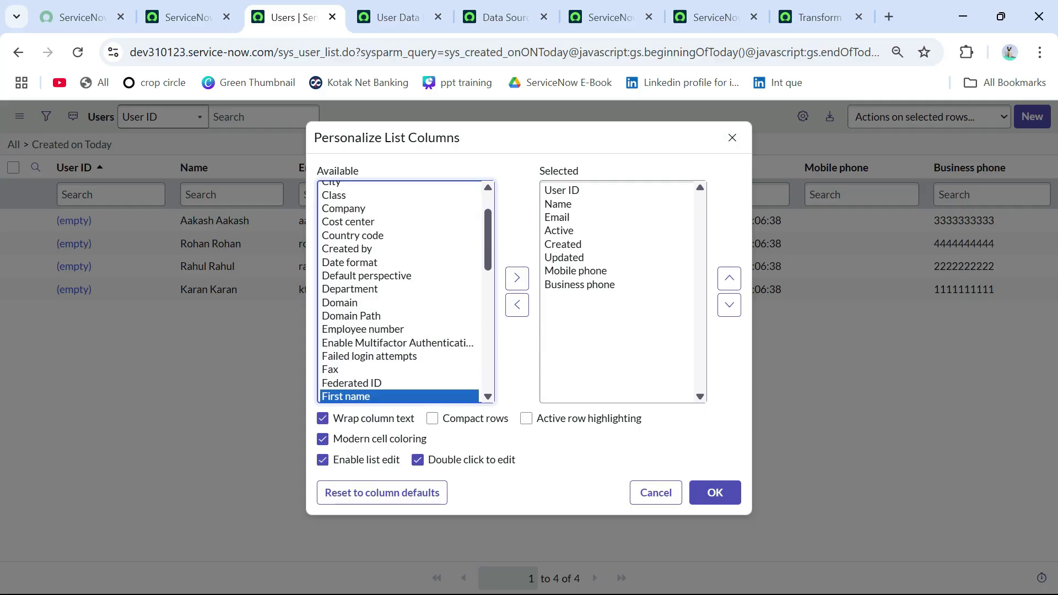
click(517, 278)
click(397, 343)
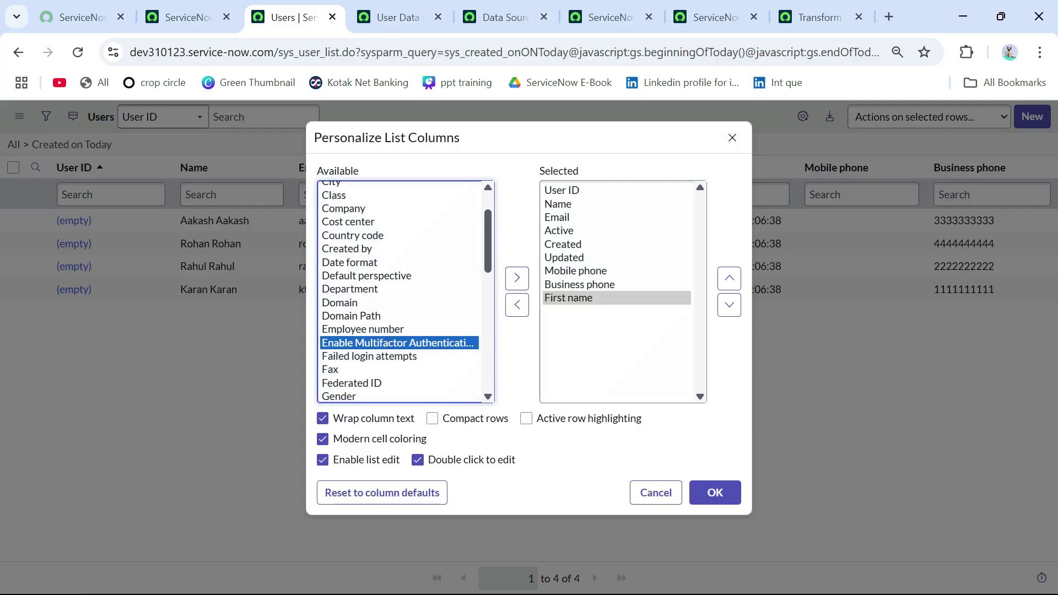
text(las)
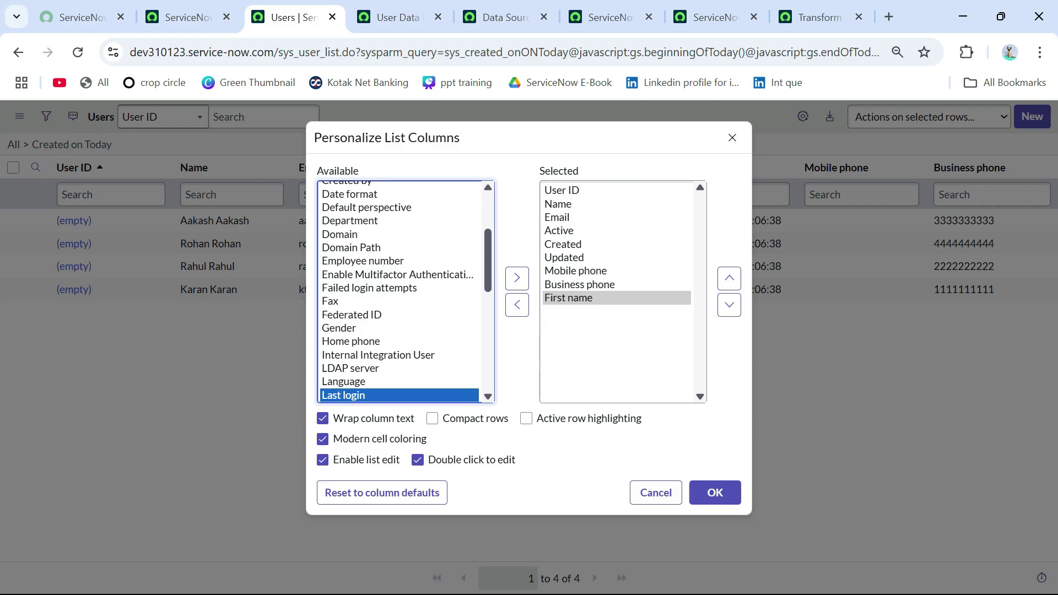
scroll(399, 308, down, 3)
key(Down)
key(Tab)
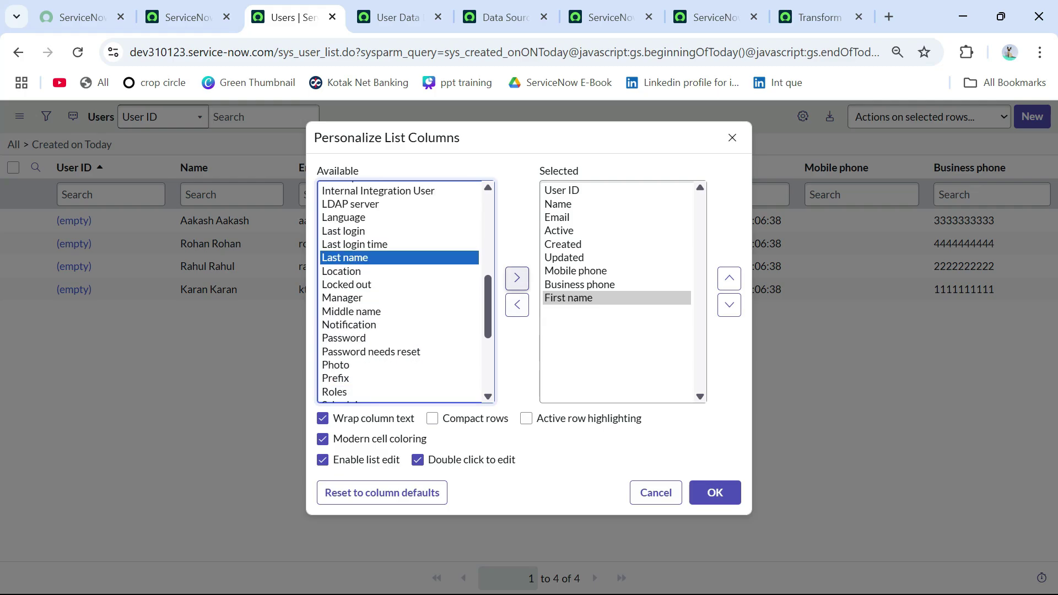
key(Return)
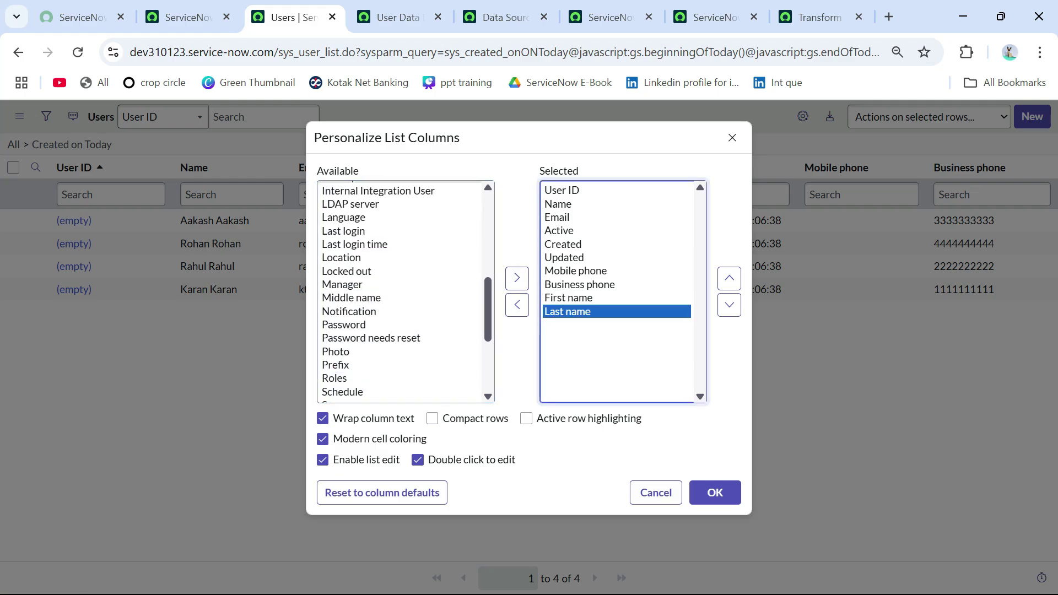
Move First name and Last name directly after Name, apply the column layout, and check the Business phone values.
key(shift+Up)
key(Tab)
key(Return)
key(Return)
key(Return)
key(Return)
key(Return)
key(Return)
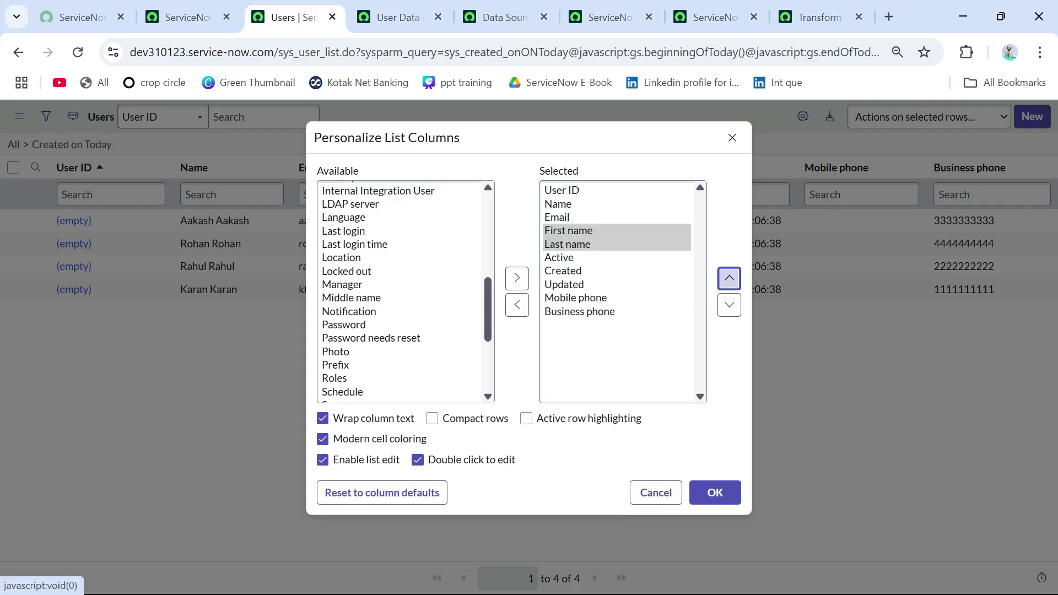
key(shift+Tab)
click(715, 492)
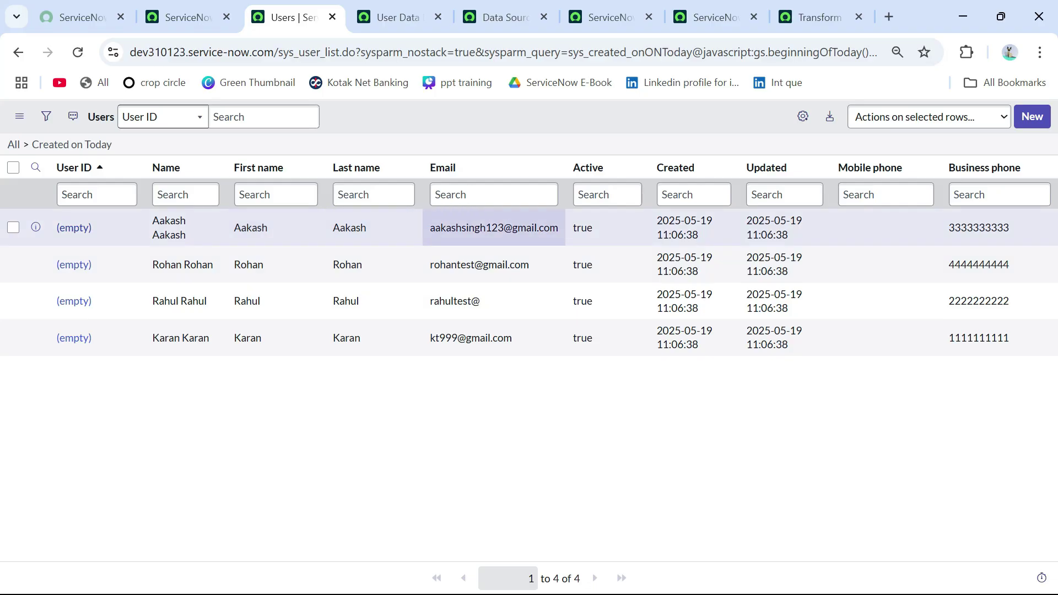
drag(1014, 228, 931, 227)
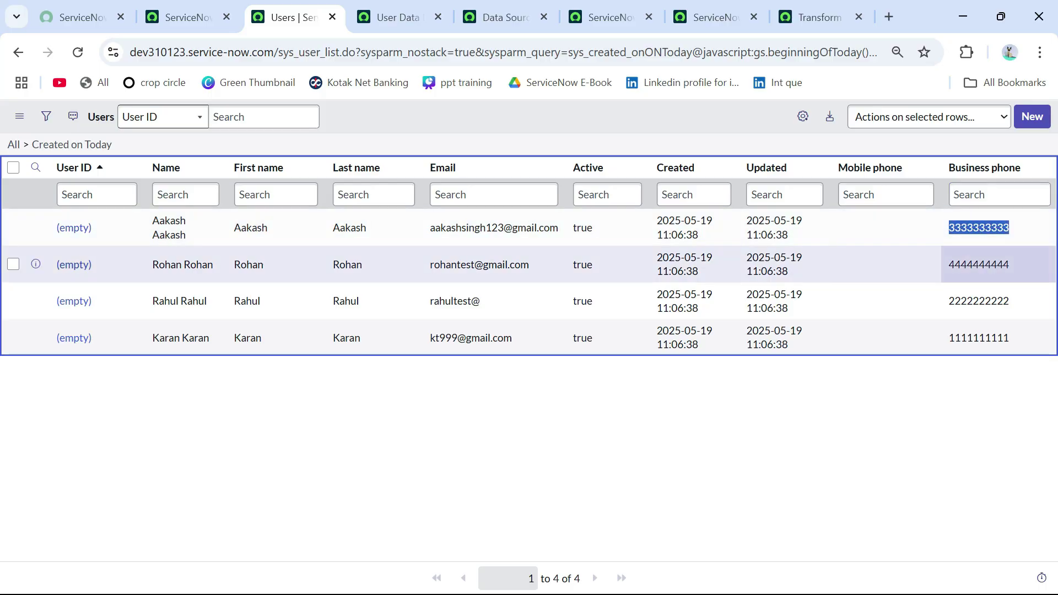